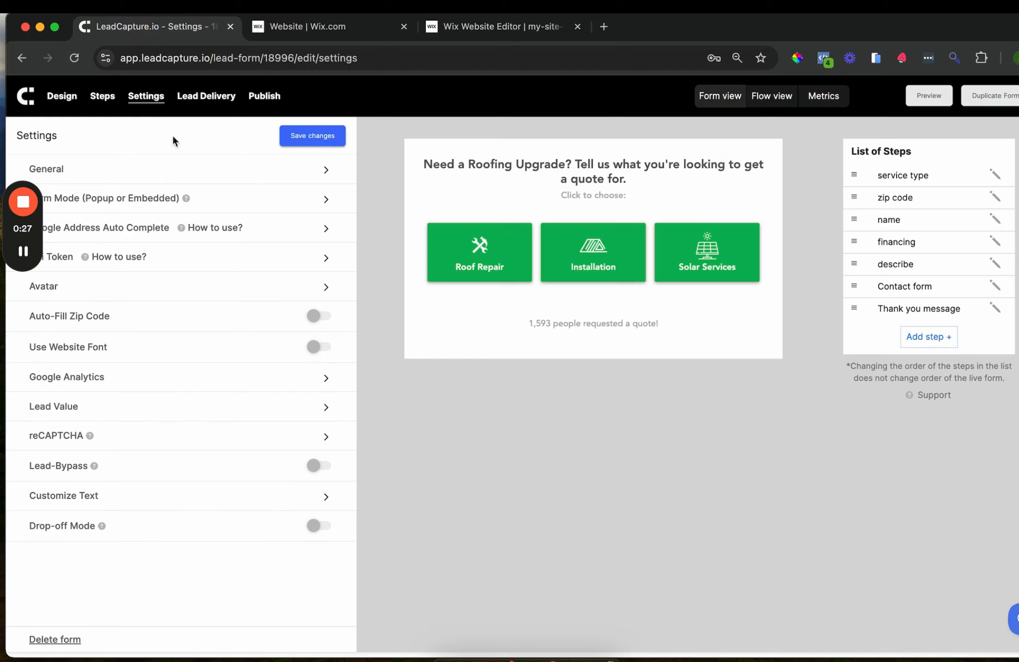
Try the All form mode, settle on Embedded, save, and go to Add To Site
{"action": "left_click", "coordinate": [259, 203]}
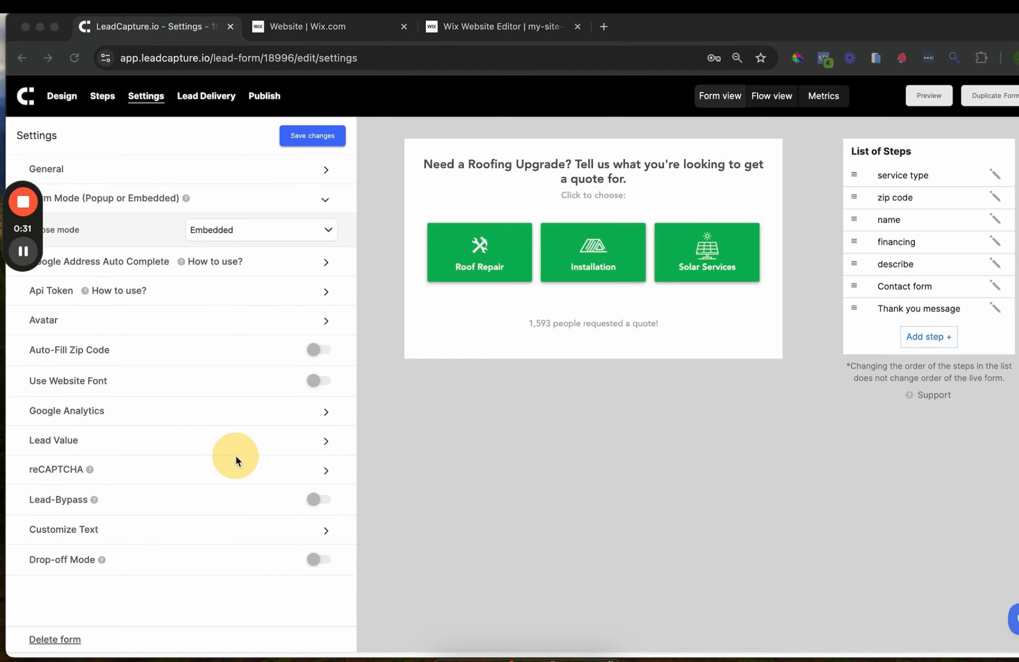
{"action": "left_click", "coordinate": [225, 231]}
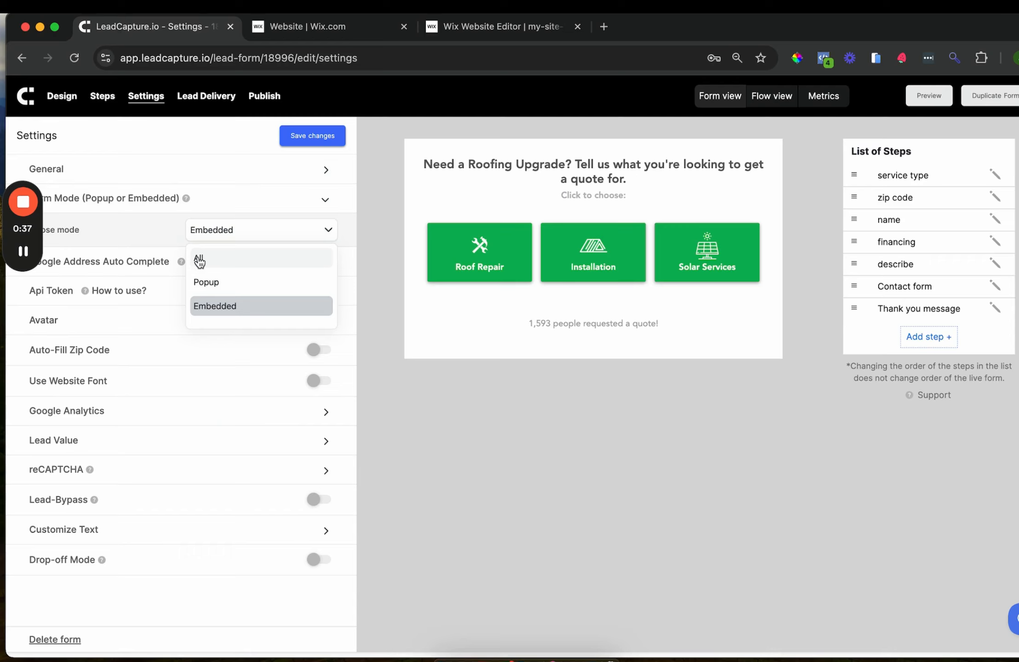
{"action": "left_click", "coordinate": [220, 261]}
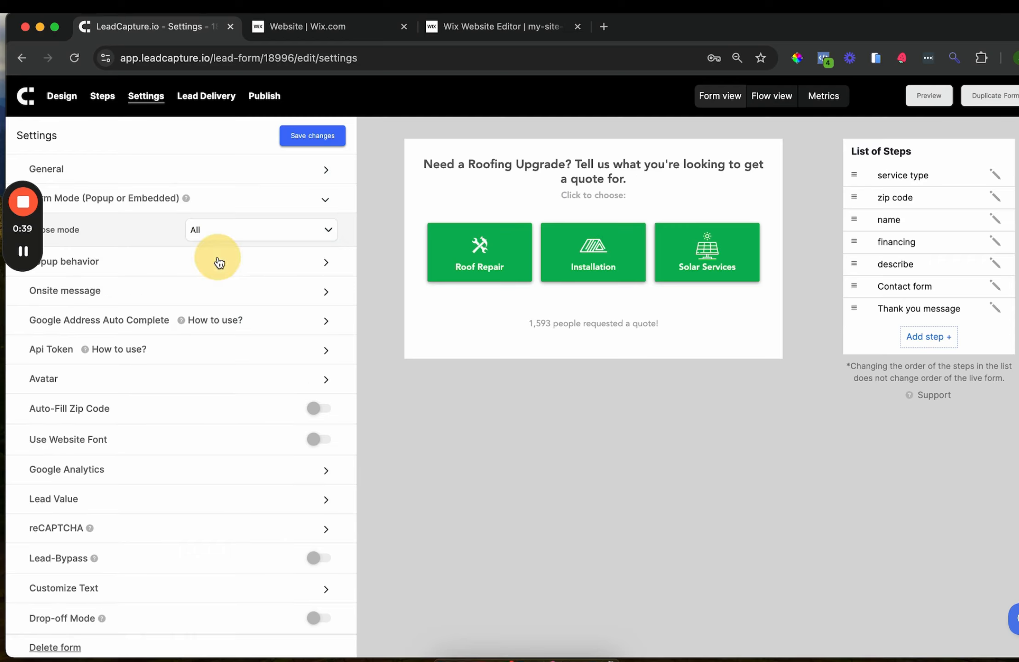
{"action": "left_click", "coordinate": [218, 235]}
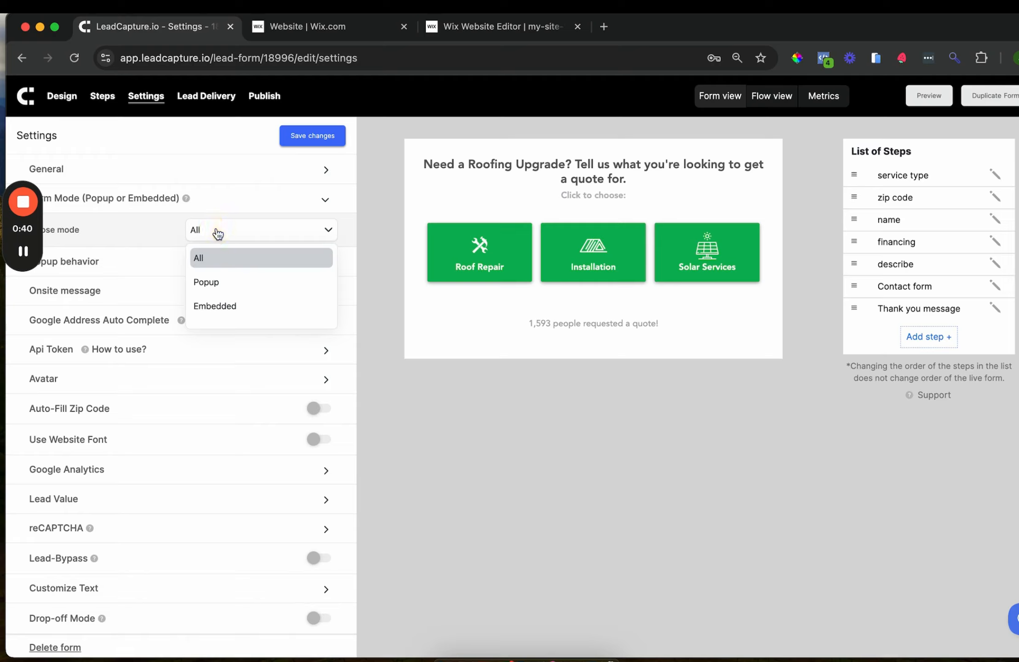
{"action": "left_click", "coordinate": [212, 306]}
{"action": "left_click", "coordinate": [322, 137]}
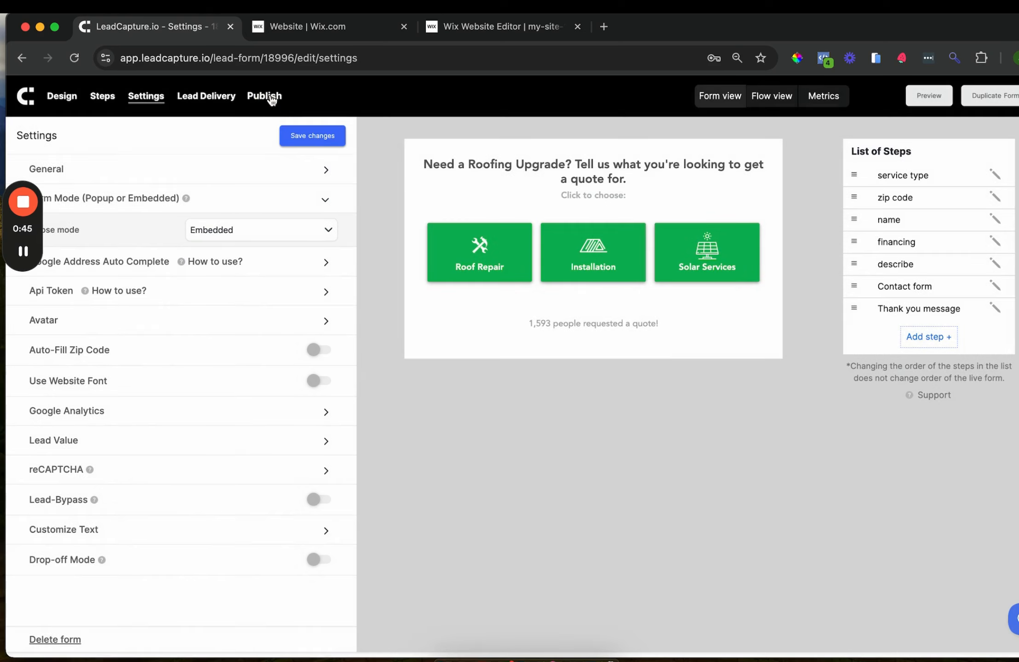
{"action": "left_click", "coordinate": [269, 98]}
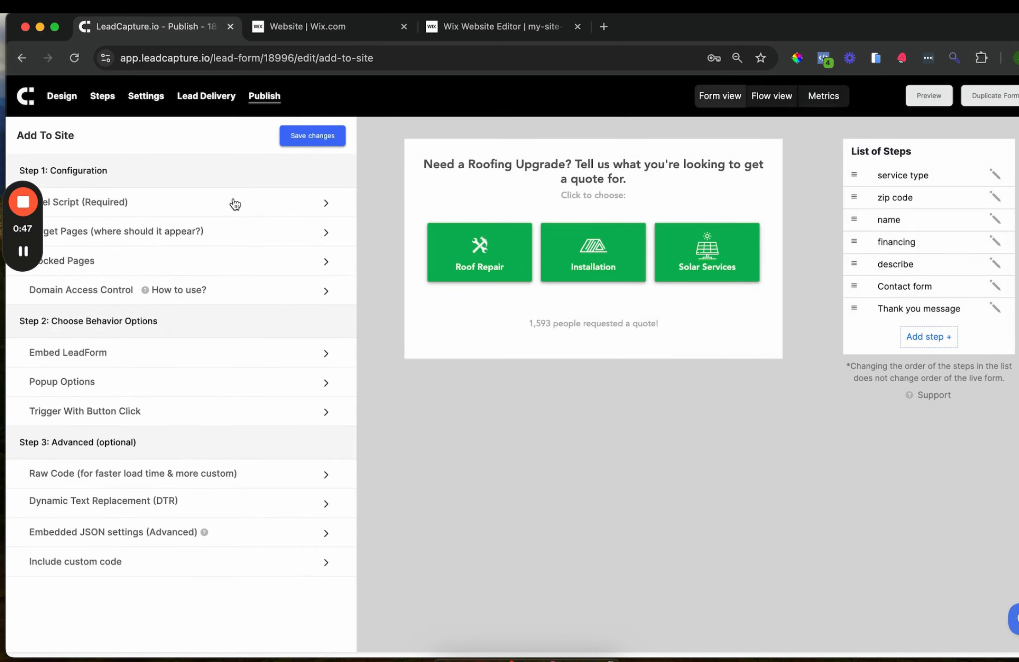
Expand Pixel Script (Required) and copy its pixel script token
{"action": "left_click_drag", "start_coordinate": [23, 186], "coordinate": [515, 460]}
{"action": "left_click", "coordinate": [289, 207]}
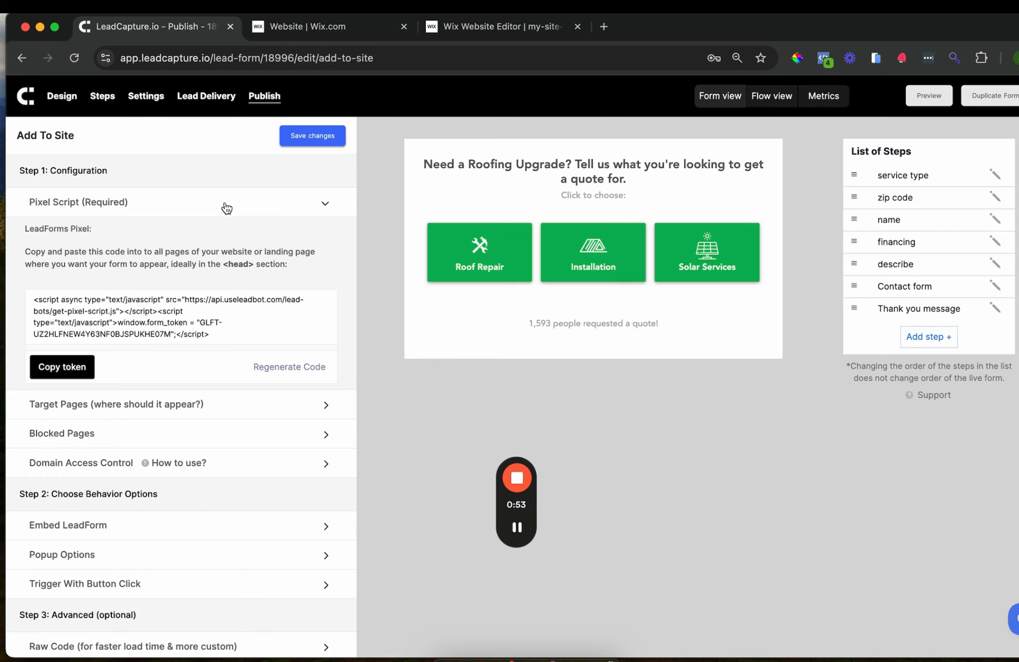
{"action": "left_click", "coordinate": [54, 371]}
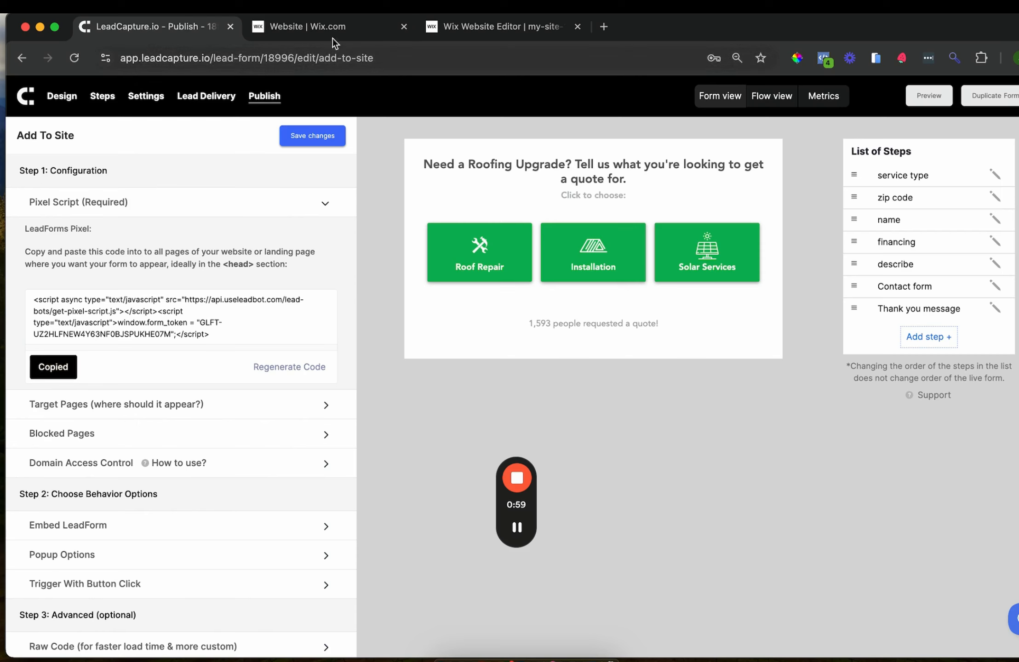
In the Wix editor, add an Embed HTML element from Embed Code
{"action": "left_click", "coordinate": [316, 31]}
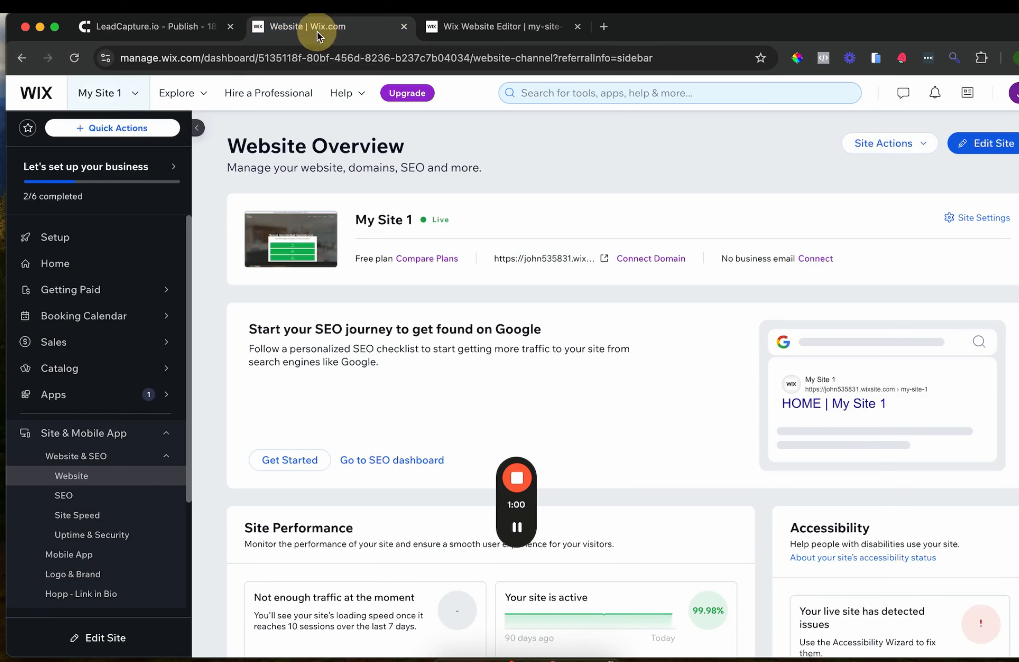
{"action": "left_click", "coordinate": [463, 29]}
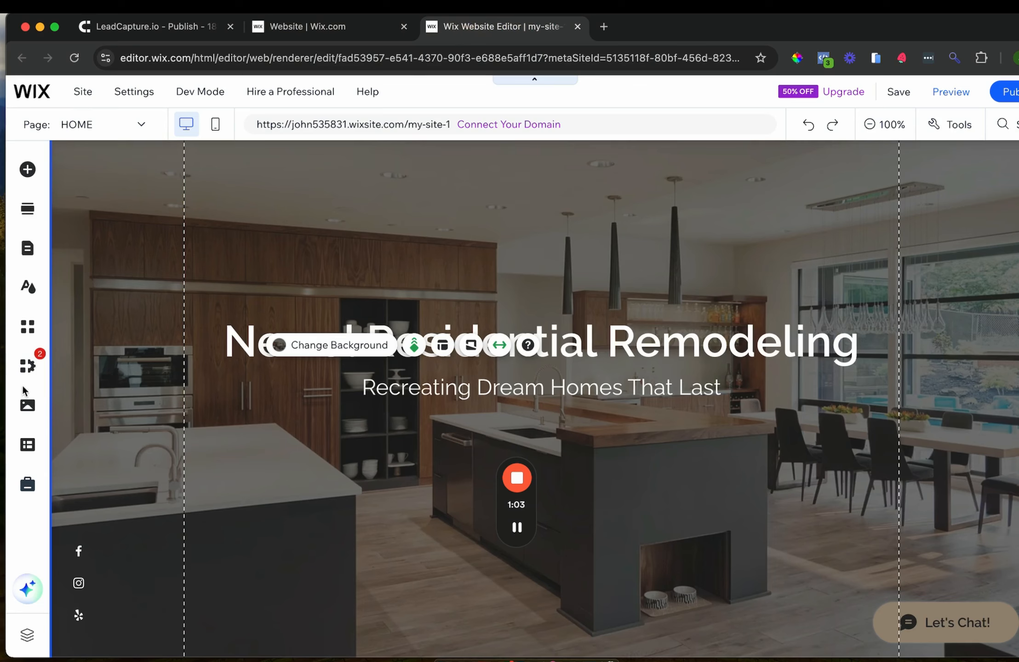
{"action": "left_click", "coordinate": [28, 170]}
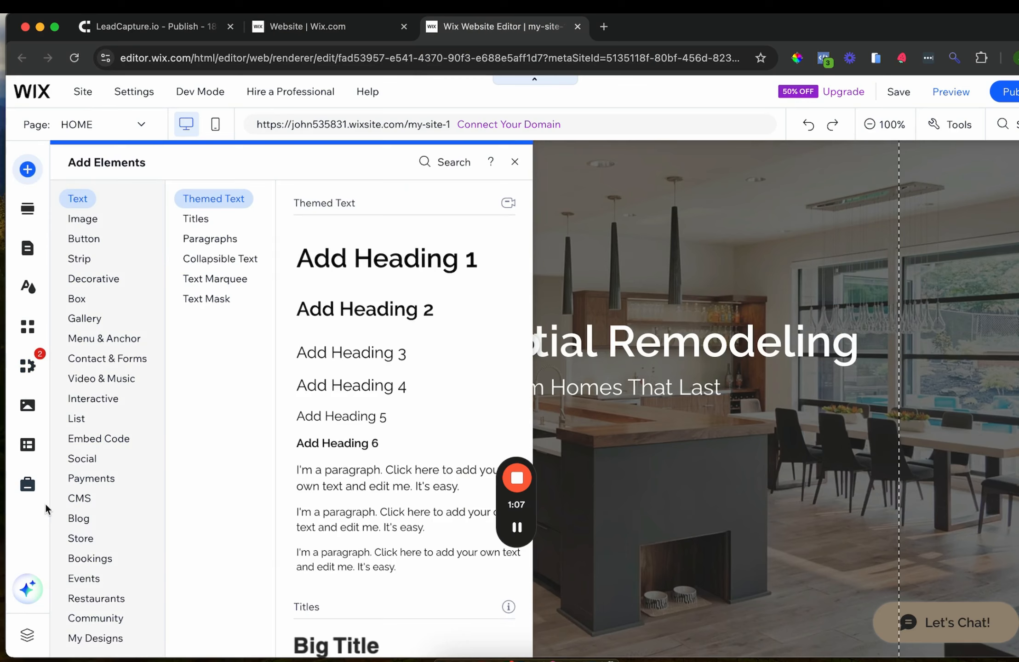
{"action": "left_click", "coordinate": [91, 480]}
{"action": "left_click", "coordinate": [90, 457]}
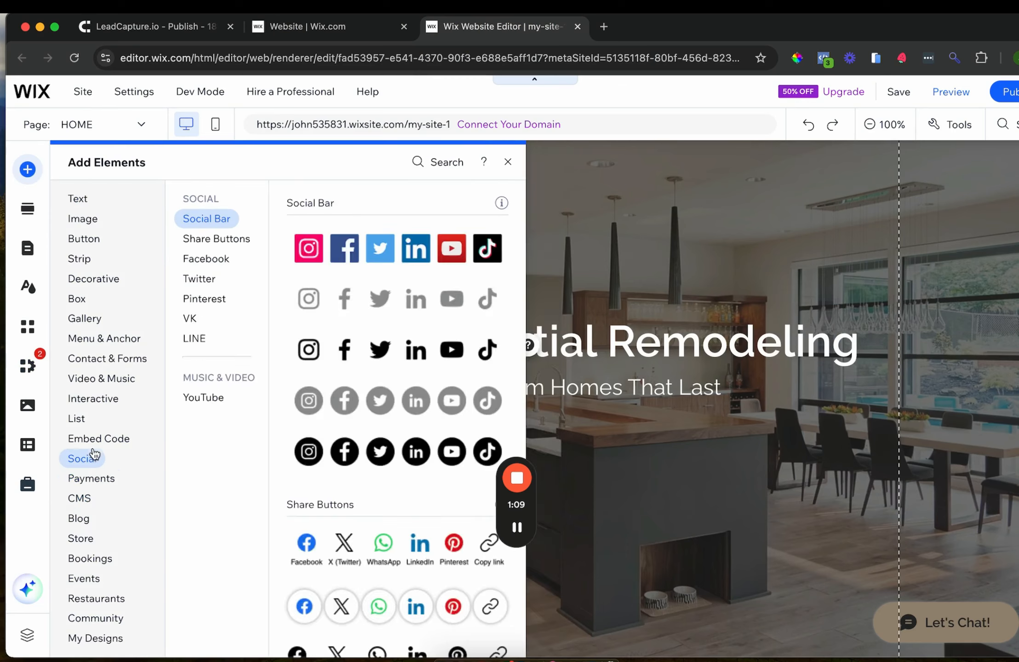
{"action": "left_click", "coordinate": [92, 441]}
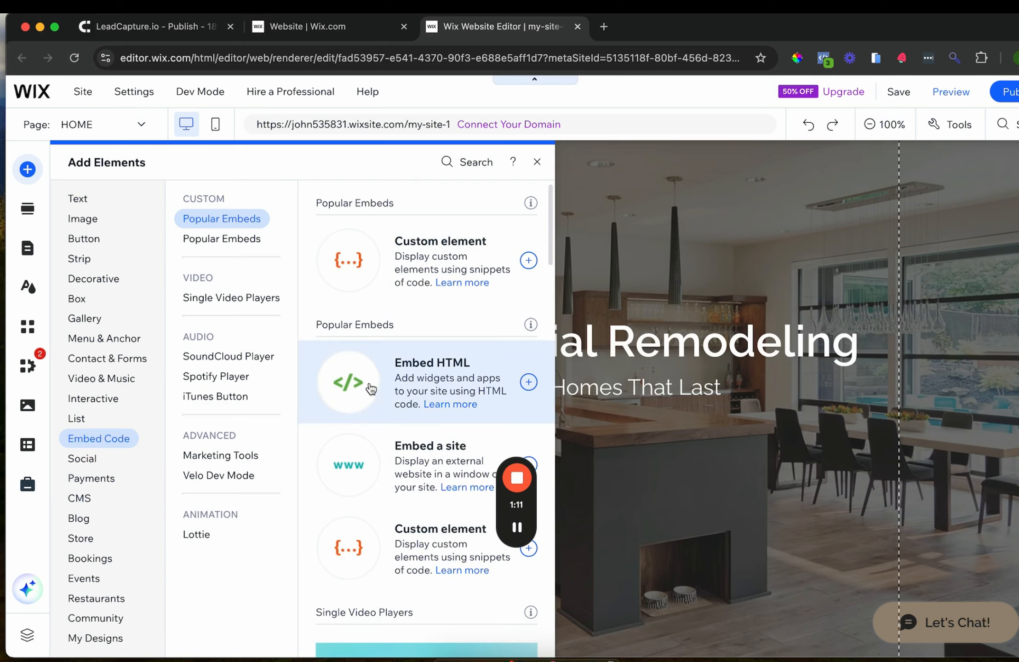
{"action": "left_click_drag", "start_coordinate": [360, 384], "coordinate": [523, 391]}
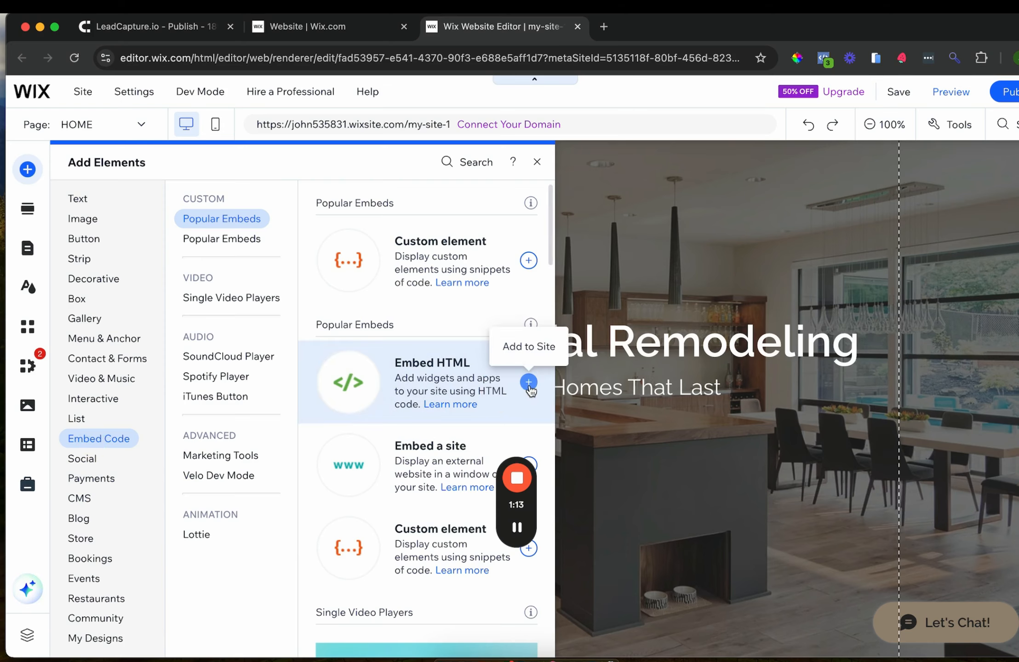
{"action": "left_click", "coordinate": [529, 383]}
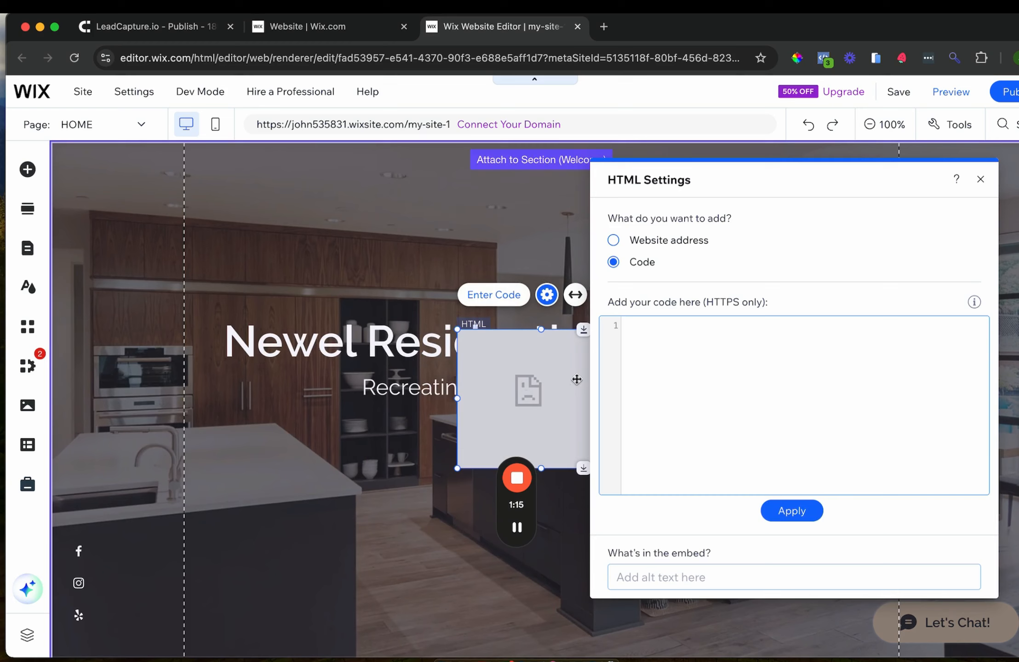
Move the HTML element onto the hero, enlarge it, and apply the pasted pixel script
{"action": "left_click_drag", "start_coordinate": [479, 365], "coordinate": [350, 460]}
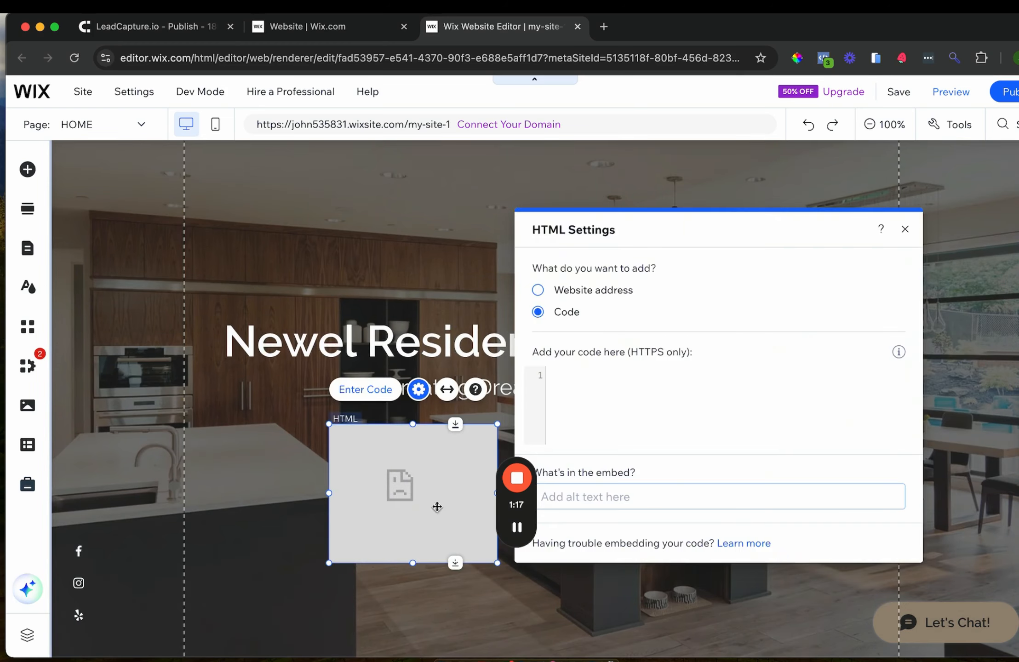
{"action": "left_click_drag", "start_coordinate": [498, 565], "coordinate": [817, 611]}
{"action": "left_click", "coordinate": [723, 428]}
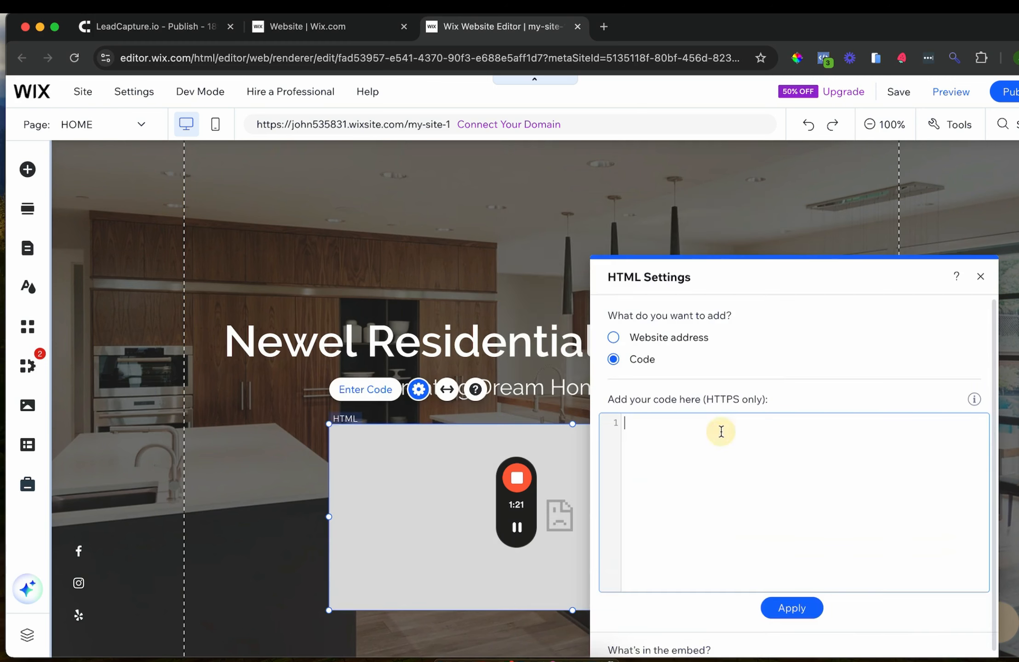
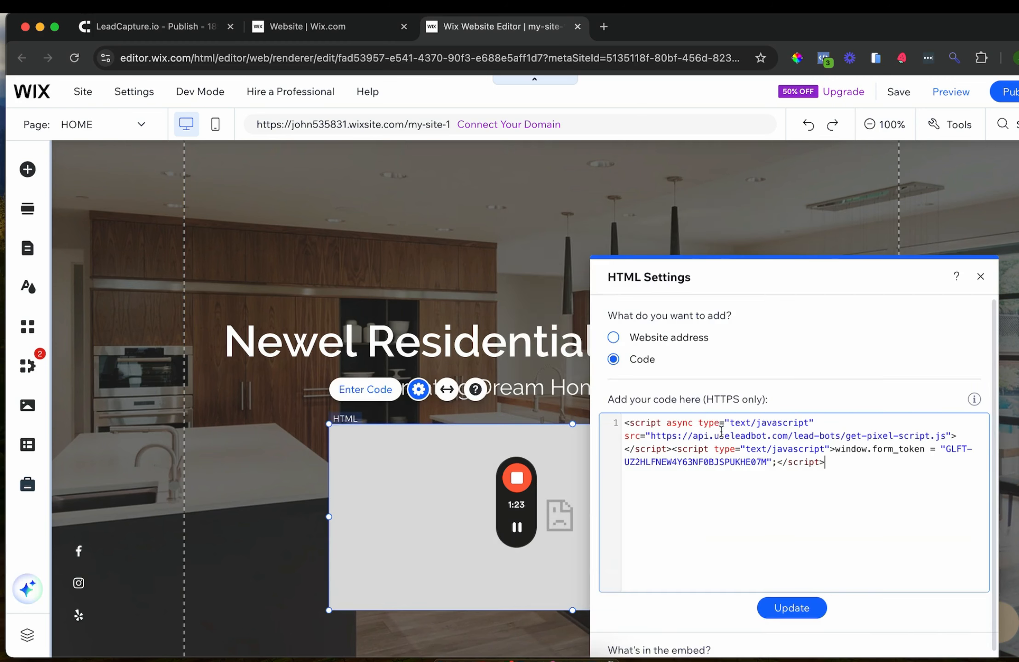
{"action": "left_click", "coordinate": [781, 610]}
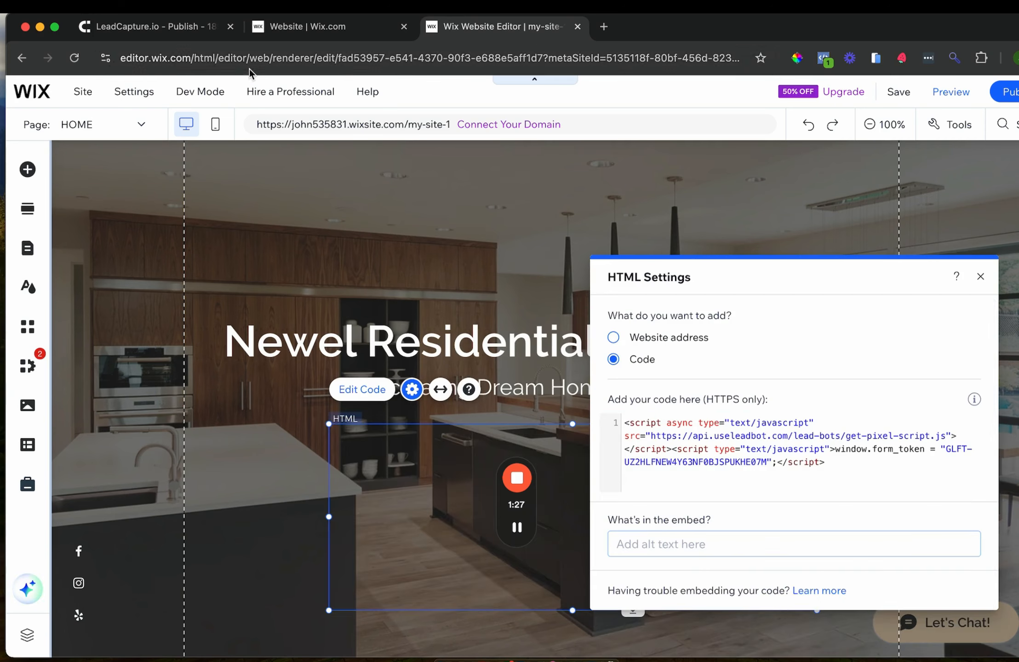
Back in LeadCapture.io, expand Embed LeadForm and copy the multiple-forms embed code
{"action": "left_click", "coordinate": [168, 26]}
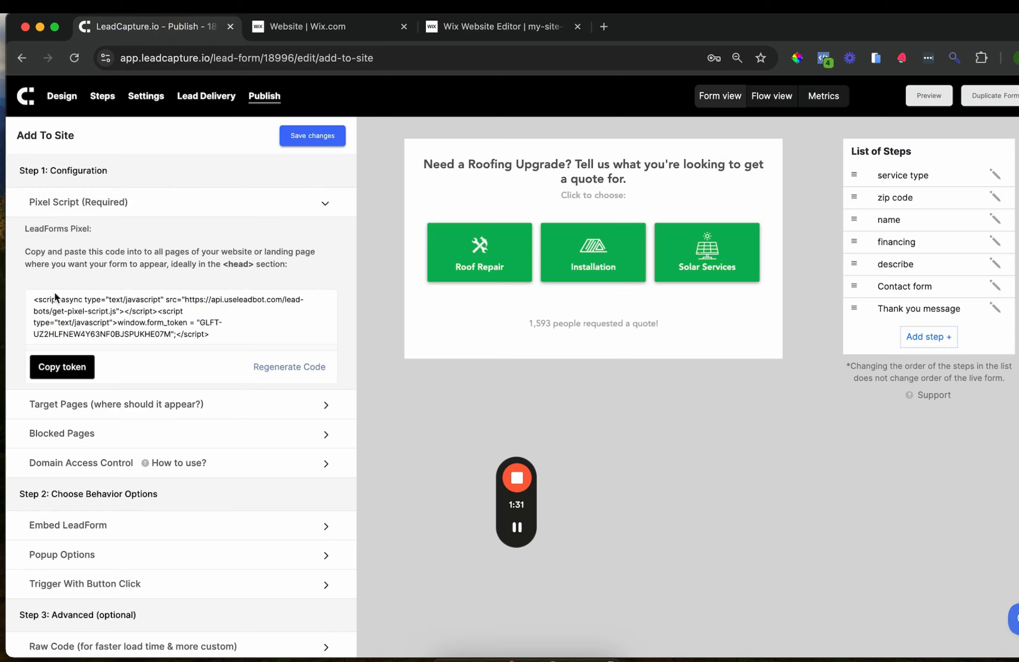
{"action": "scroll", "coordinate": [205, 386], "scroll_direction": "down", "scroll_amount": 3}
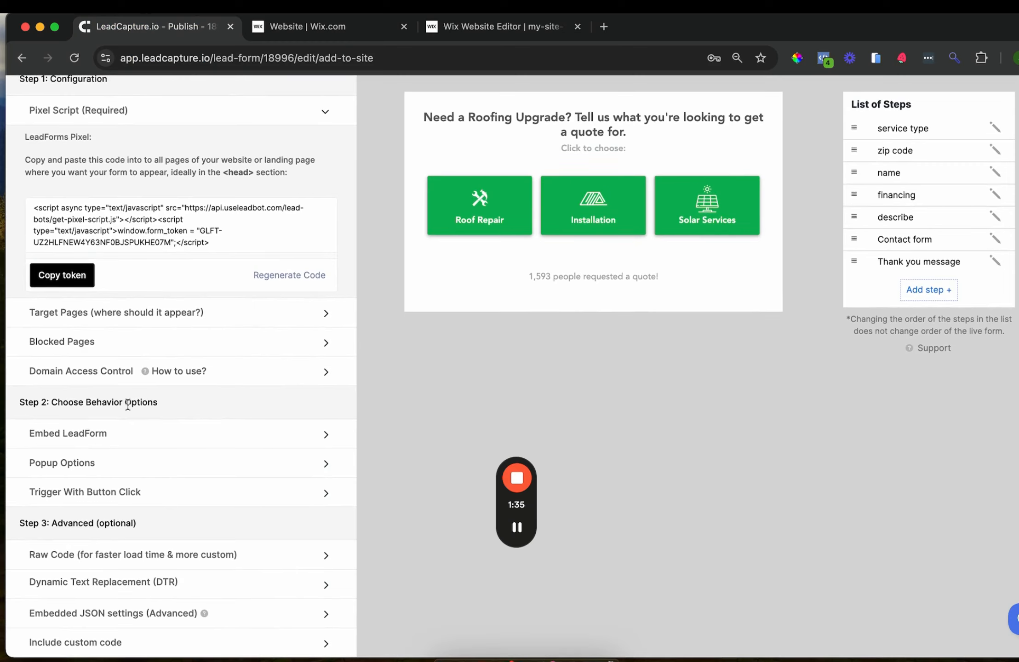
{"action": "left_click", "coordinate": [87, 441]}
{"action": "scroll", "coordinate": [88, 441], "scroll_direction": "down", "scroll_amount": 7}
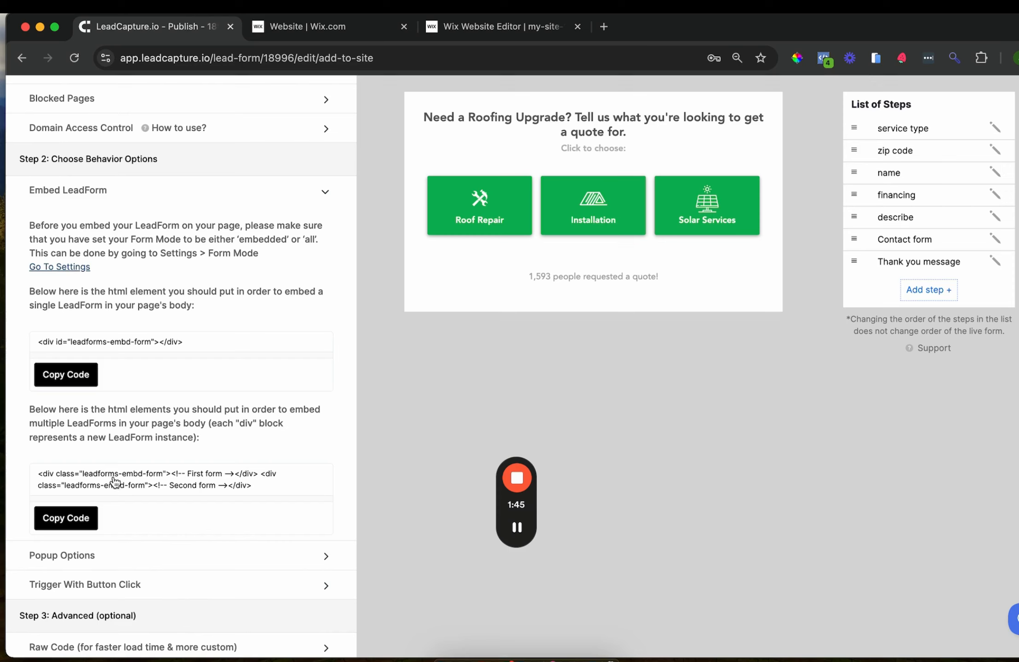
{"action": "left_click", "coordinate": [69, 519]}
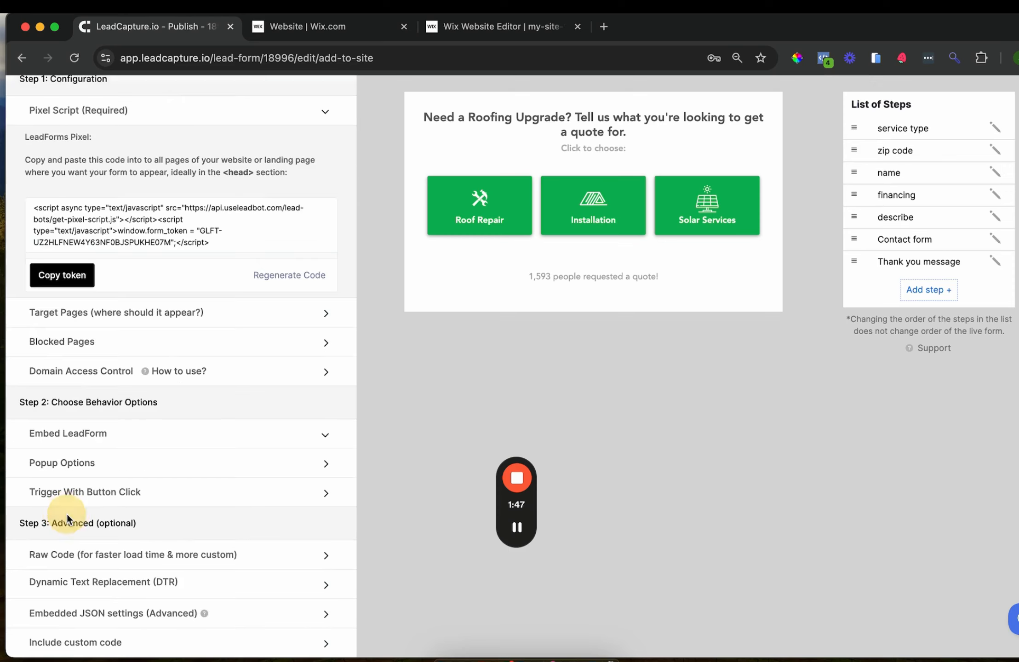
Add the LeadForm div below the pixel script, remove the second form's div, and update
{"action": "left_click", "coordinate": [480, 28]}
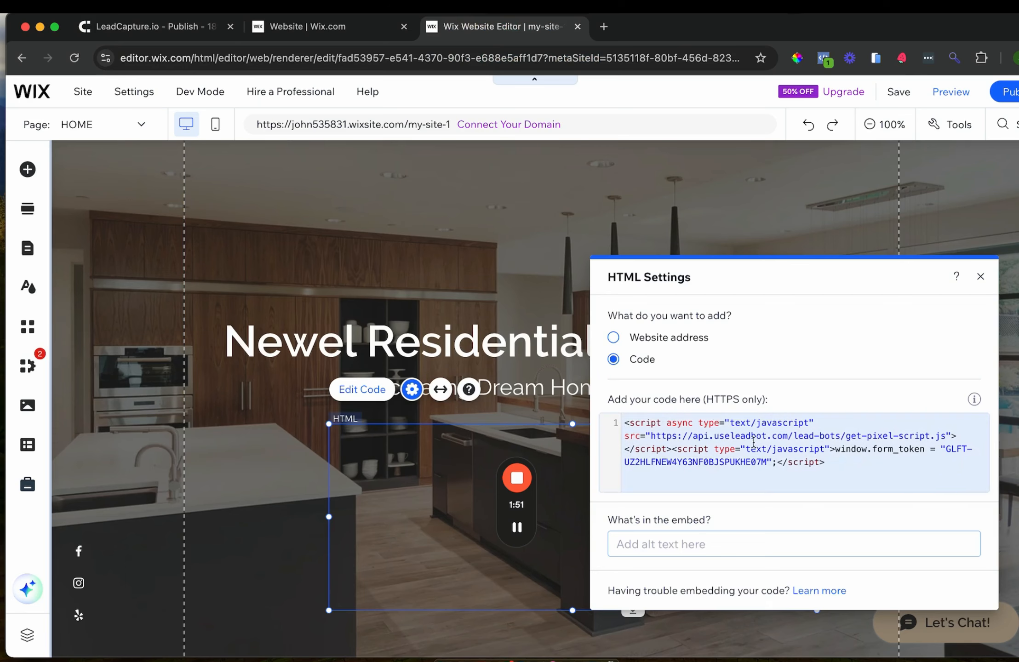
{"action": "left_click", "coordinate": [838, 468]}
{"action": "key", "text": "Return"}
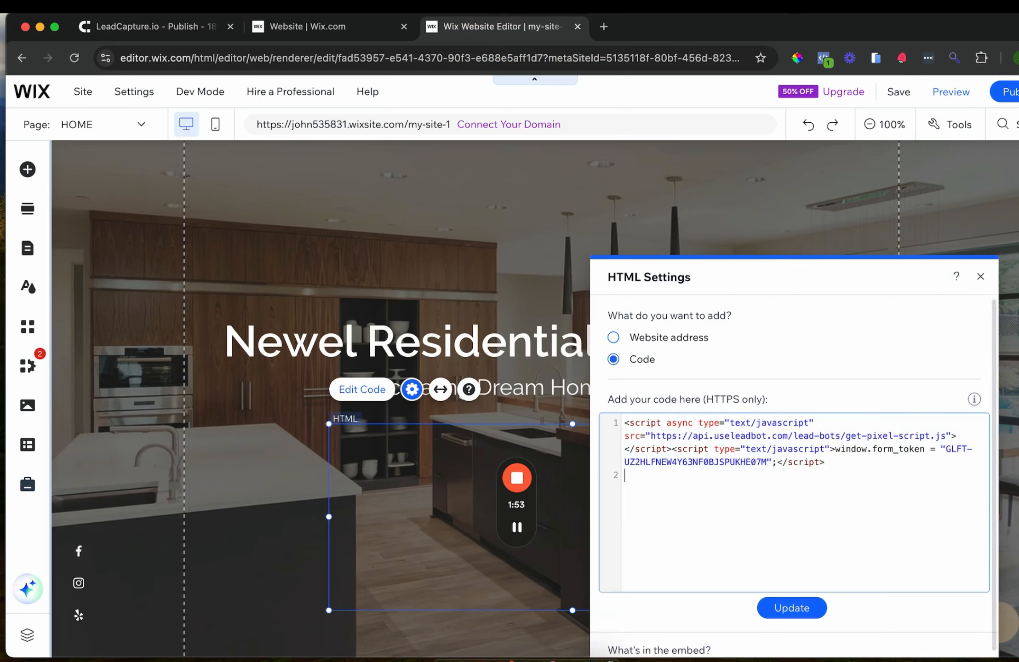
{"action": "type", "text": "<div class=\"leadforms-embd-form\"><!-- First form --></div>  <div class=\"leadforms-embd-form\"><!-- Second form --></div>"}
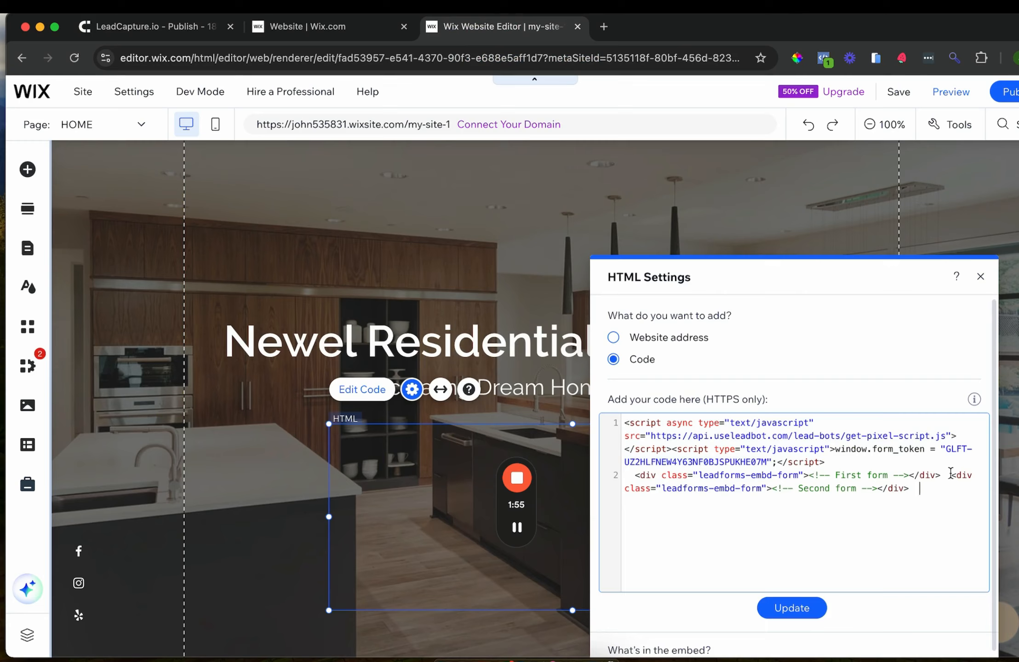
{"action": "left_click_drag", "start_coordinate": [949, 475], "coordinate": [949, 488]}
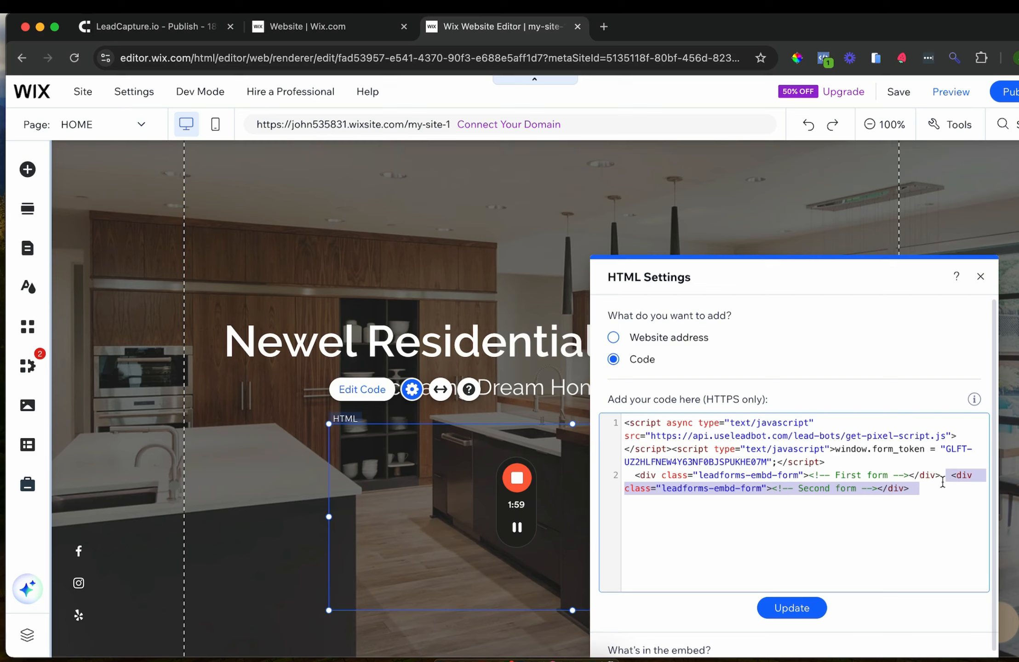
{"action": "key", "text": "BackSpace"}
{"action": "left_click", "coordinate": [792, 606]}
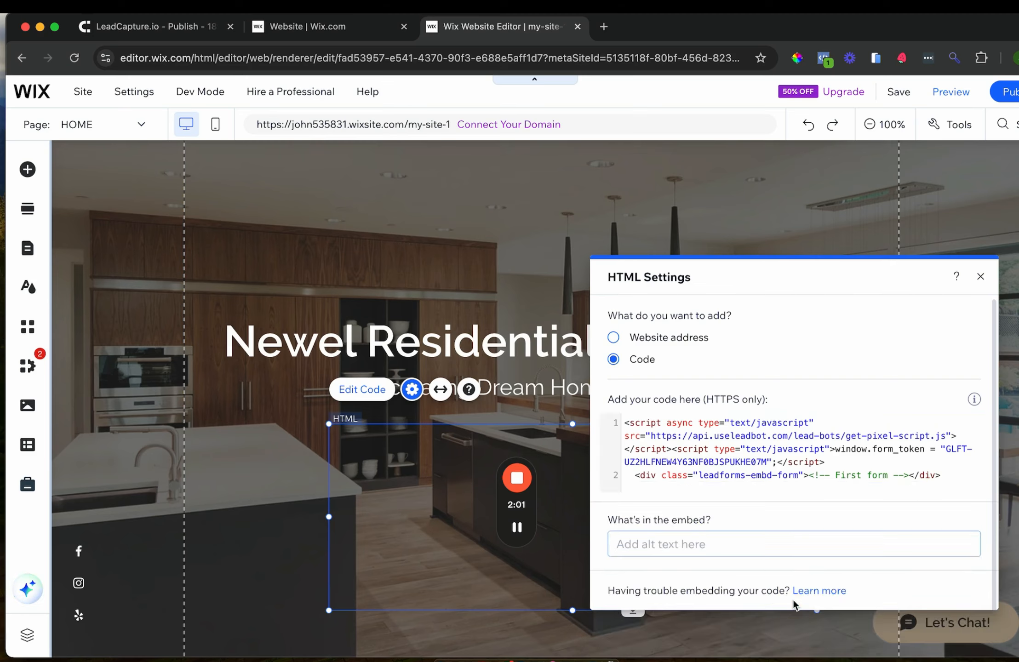
Enlarge the form box to reveal all services including Solar Services, then publish
{"action": "left_click", "coordinate": [981, 277]}
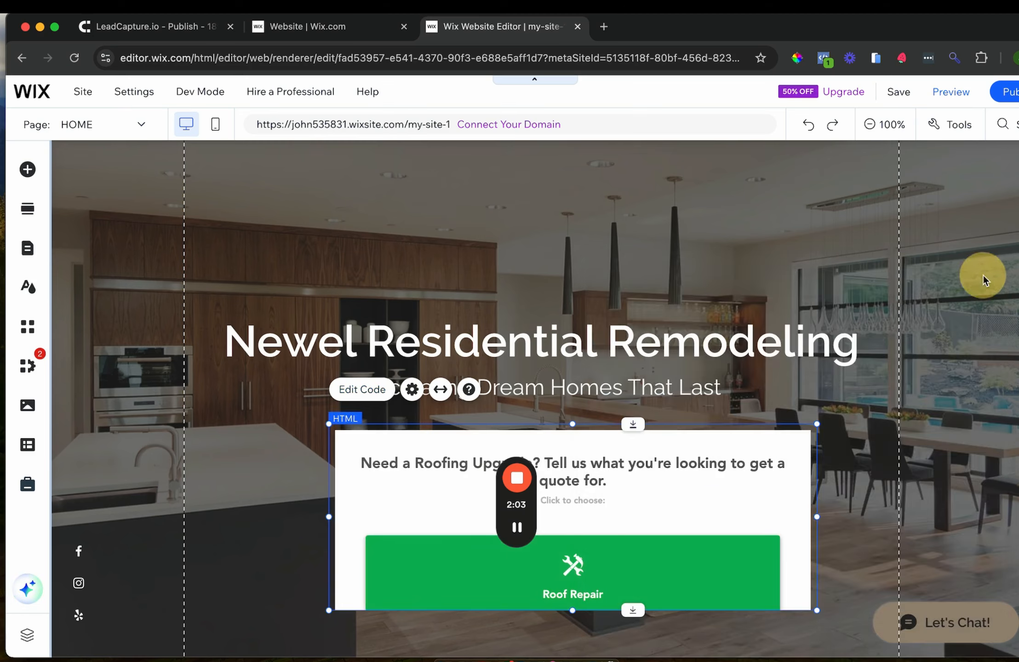
{"action": "scroll", "coordinate": [662, 493], "scroll_direction": "down", "scroll_amount": 3}
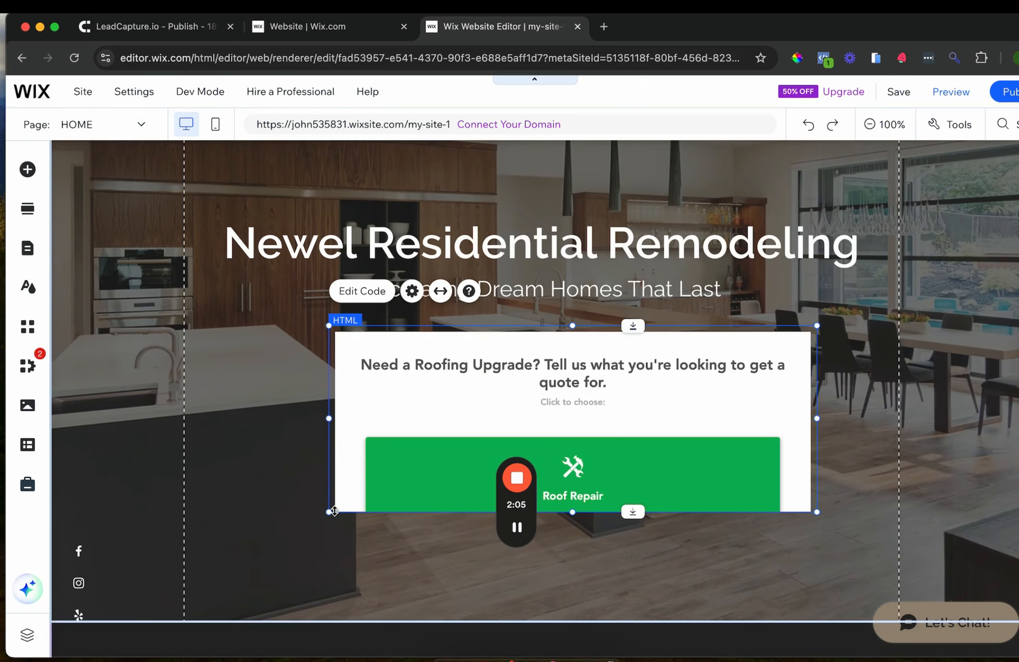
{"action": "left_click", "coordinate": [333, 511]}
{"action": "left_click_drag", "start_coordinate": [328, 513], "coordinate": [224, 611]}
{"action": "left_click_drag", "start_coordinate": [595, 400], "coordinate": [619, 384]}
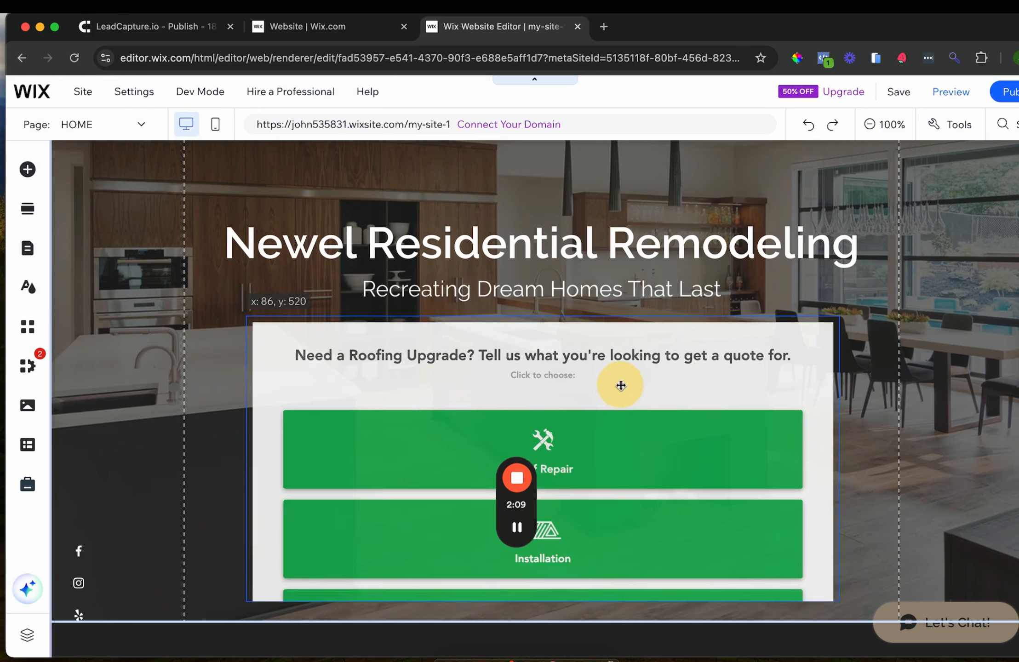
{"action": "scroll", "coordinate": [621, 384], "scroll_direction": "down", "scroll_amount": 4}
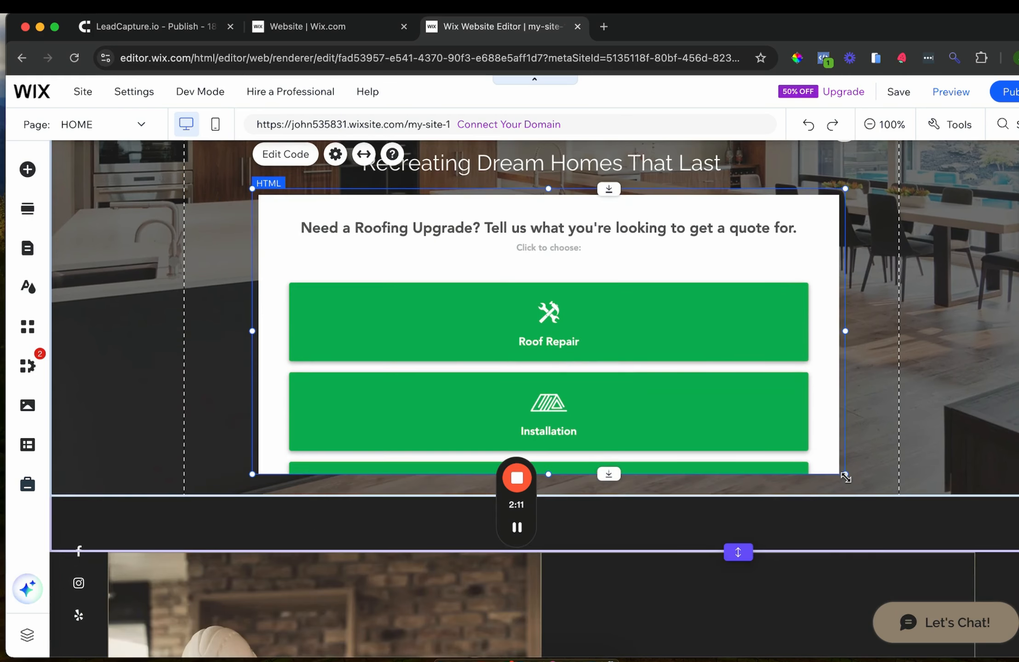
{"action": "left_click_drag", "start_coordinate": [846, 479], "coordinate": [876, 582]}
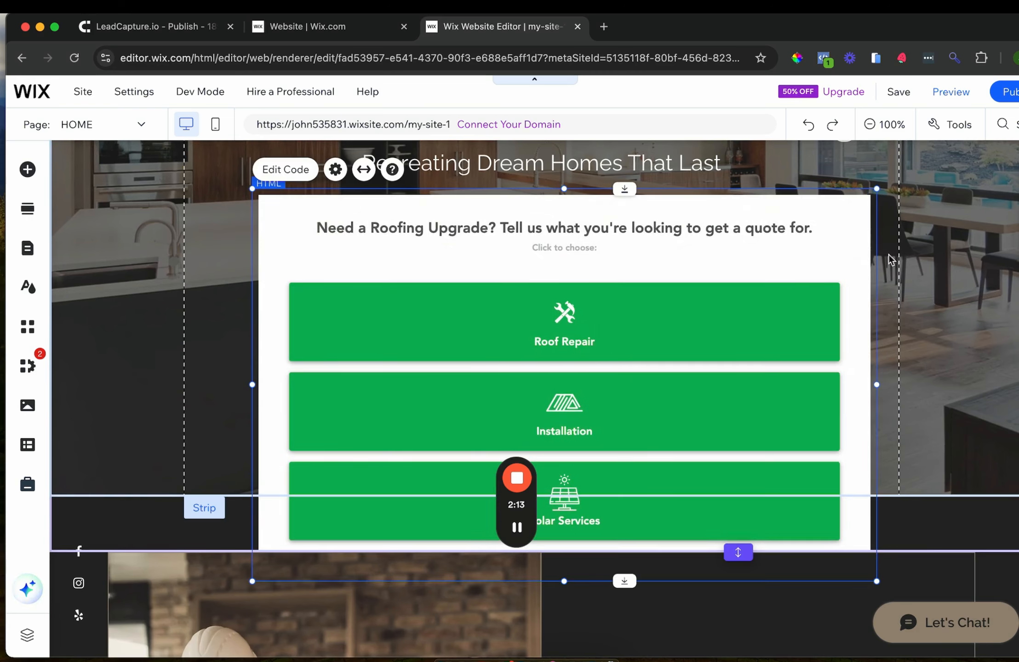
{"action": "left_click", "coordinate": [1017, 95]}
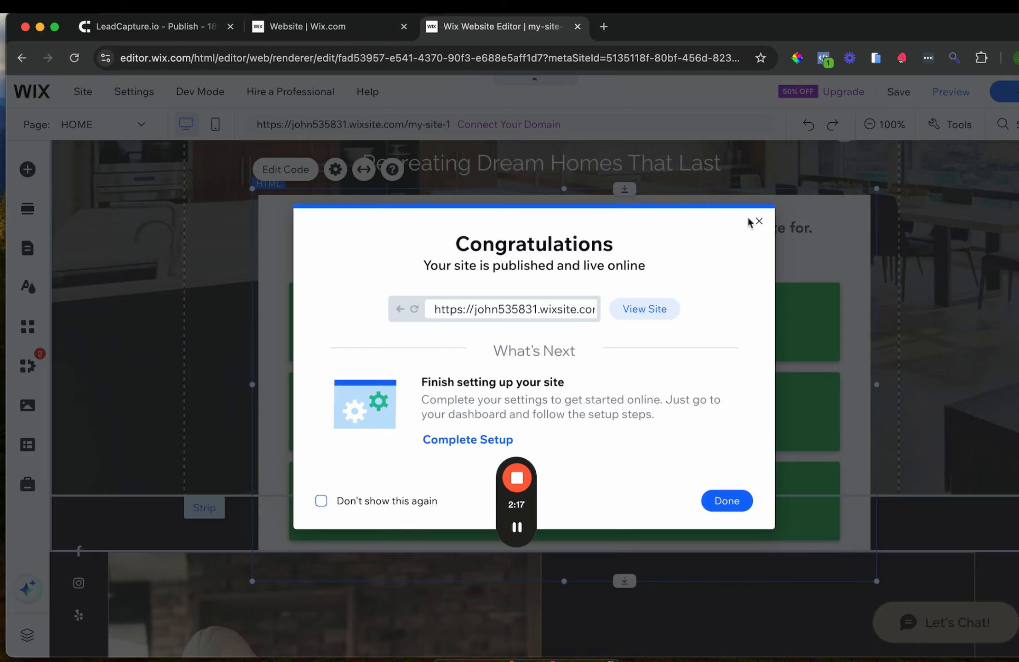
On the live site, test the form with Roof Repair, reload, and return to LeadCapture.io
{"action": "left_click", "coordinate": [648, 309]}
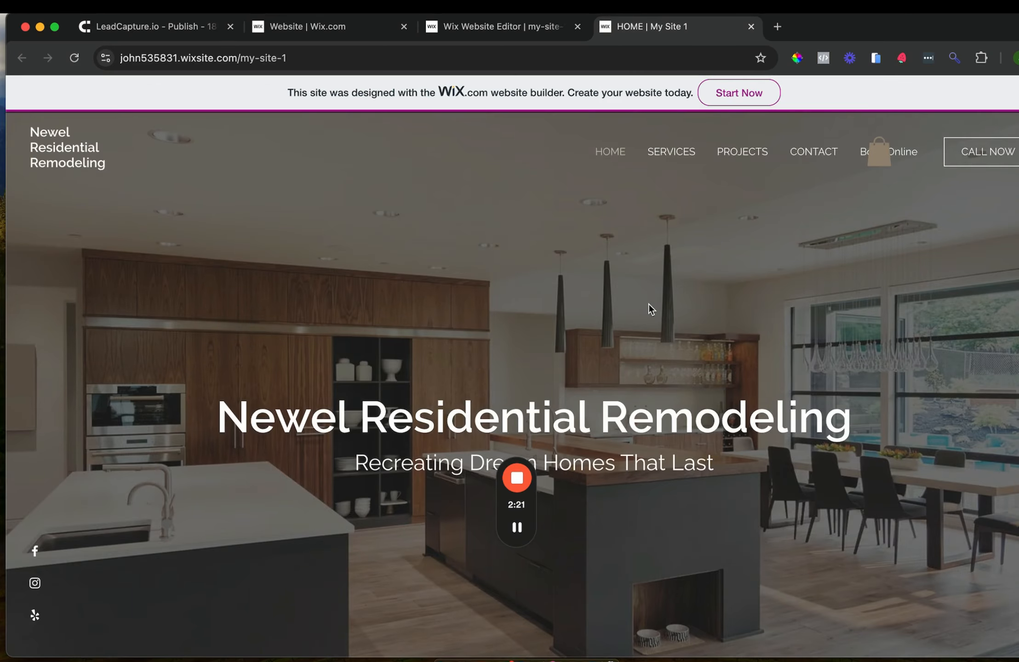
{"action": "scroll", "coordinate": [648, 306], "scroll_direction": "down", "scroll_amount": 5}
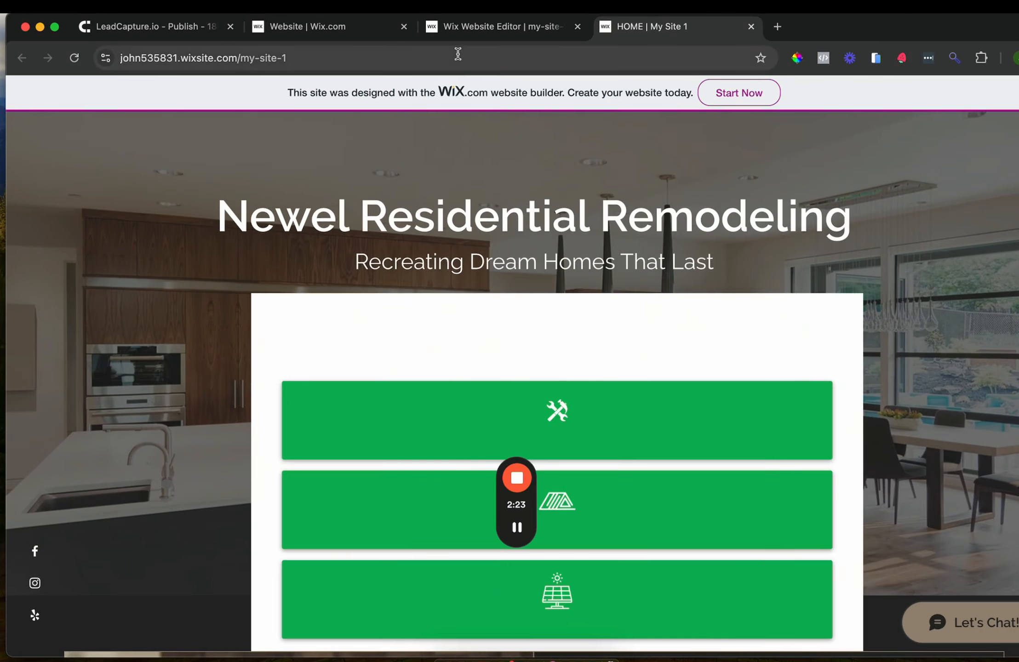
{"action": "left_click", "coordinate": [462, 332]}
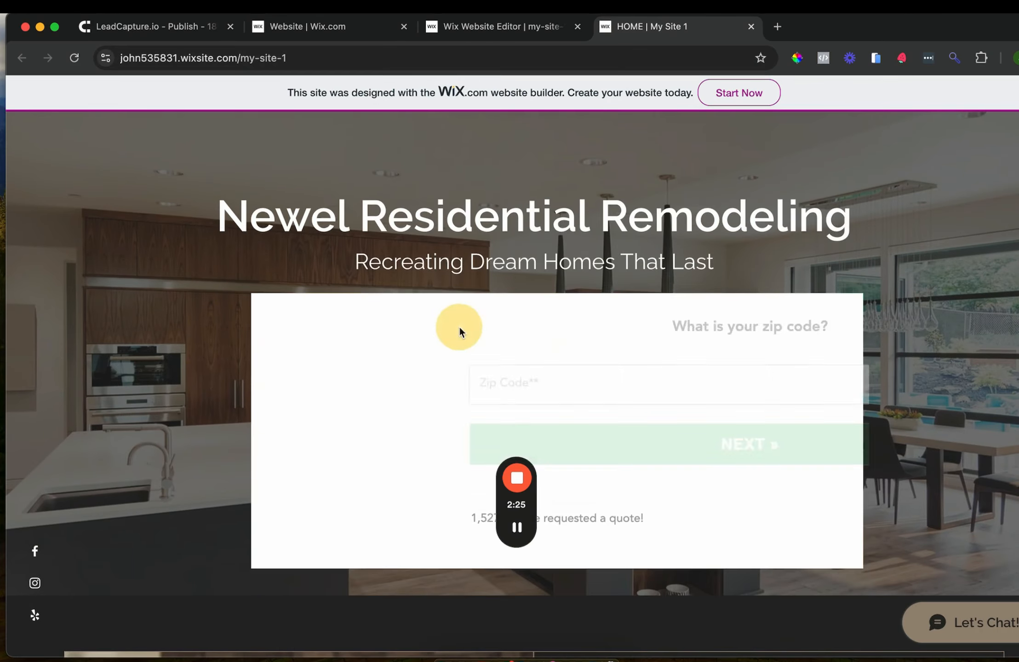
{"action": "left_click", "coordinate": [78, 56]}
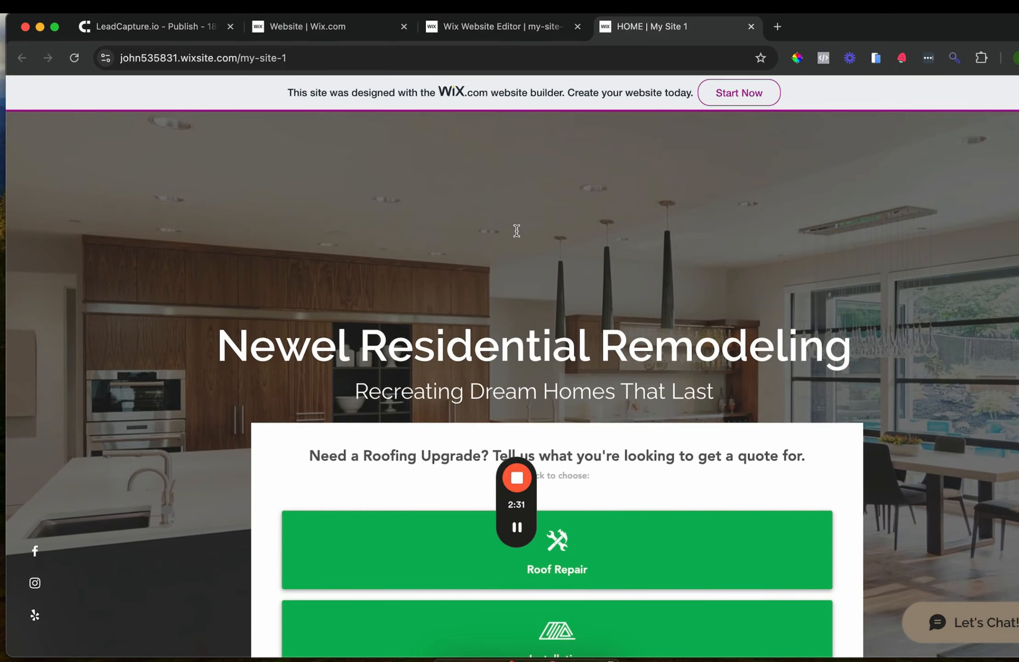
{"action": "scroll", "coordinate": [517, 231], "scroll_direction": "down", "scroll_amount": 5}
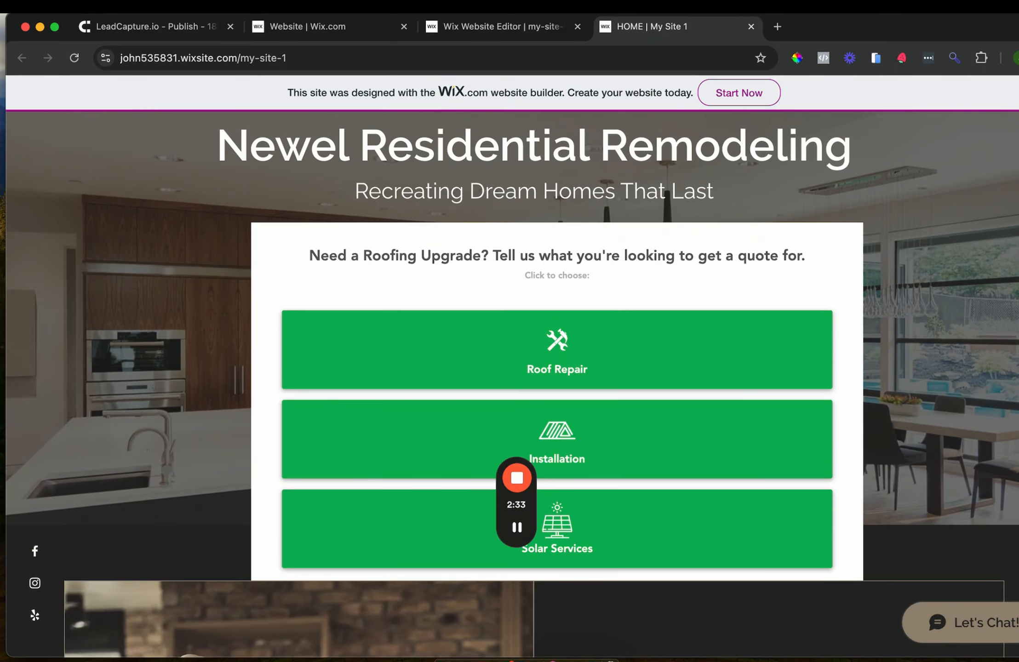
{"action": "left_click", "coordinate": [141, 25]}
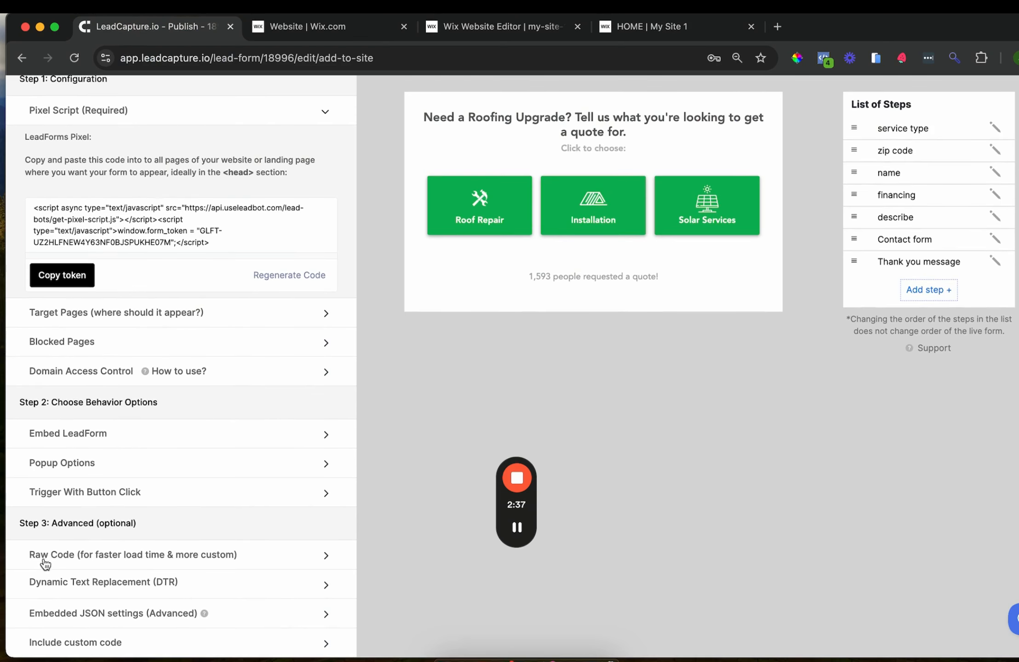
Expand Raw Code, generate the form's raw embed code, and copy it
{"action": "left_click", "coordinate": [75, 561]}
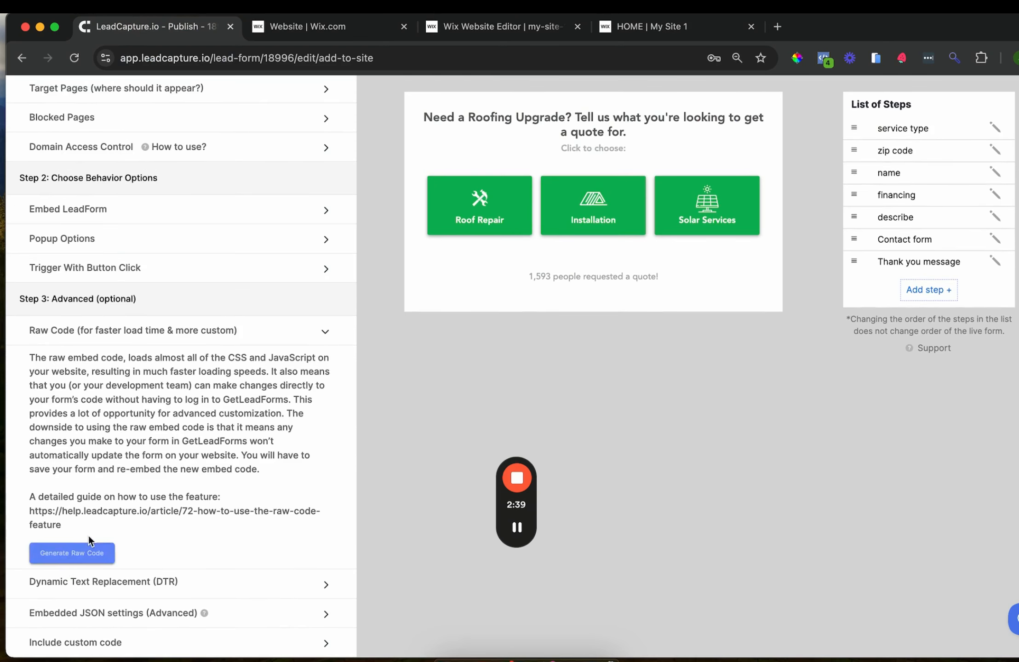
{"action": "left_click", "coordinate": [69, 555]}
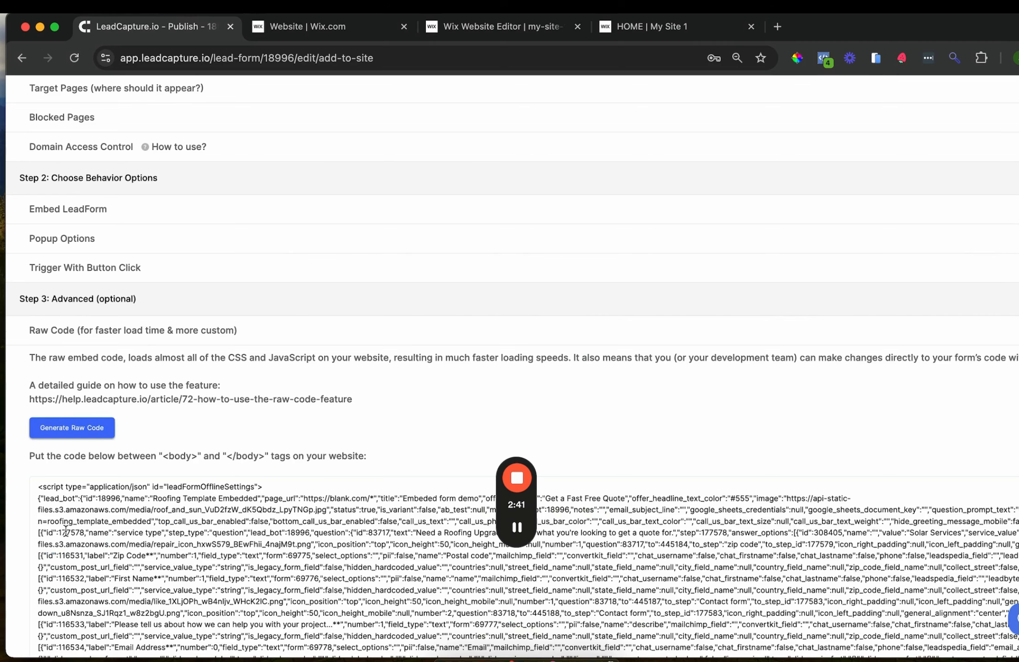
{"action": "scroll", "coordinate": [121, 534], "scroll_direction": "down", "scroll_amount": 5}
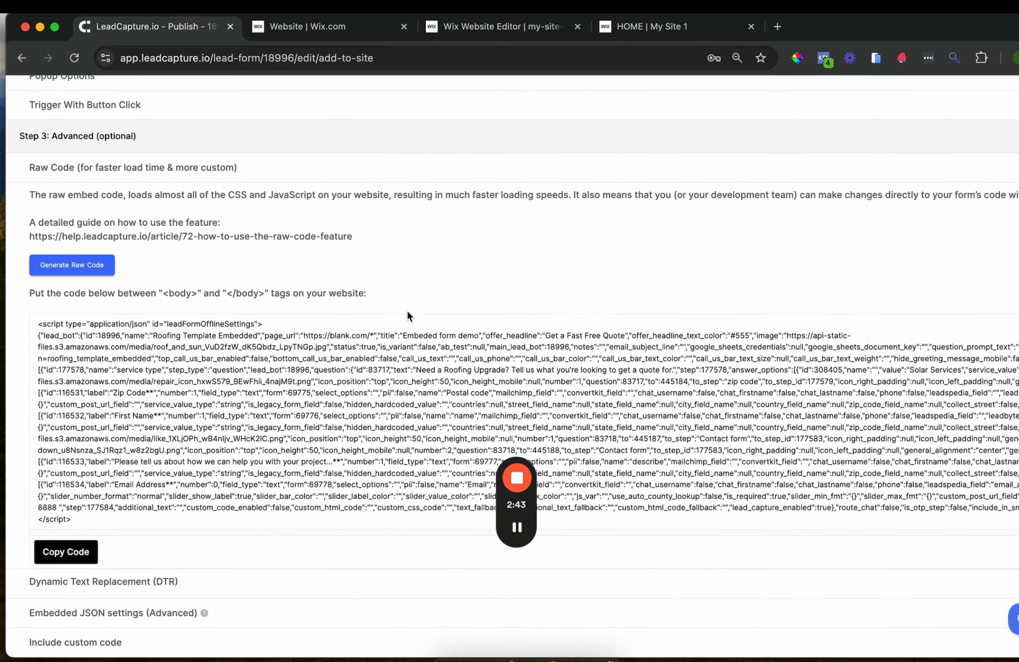
{"action": "left_click", "coordinate": [402, 315]}
{"action": "left_click", "coordinate": [63, 547]}
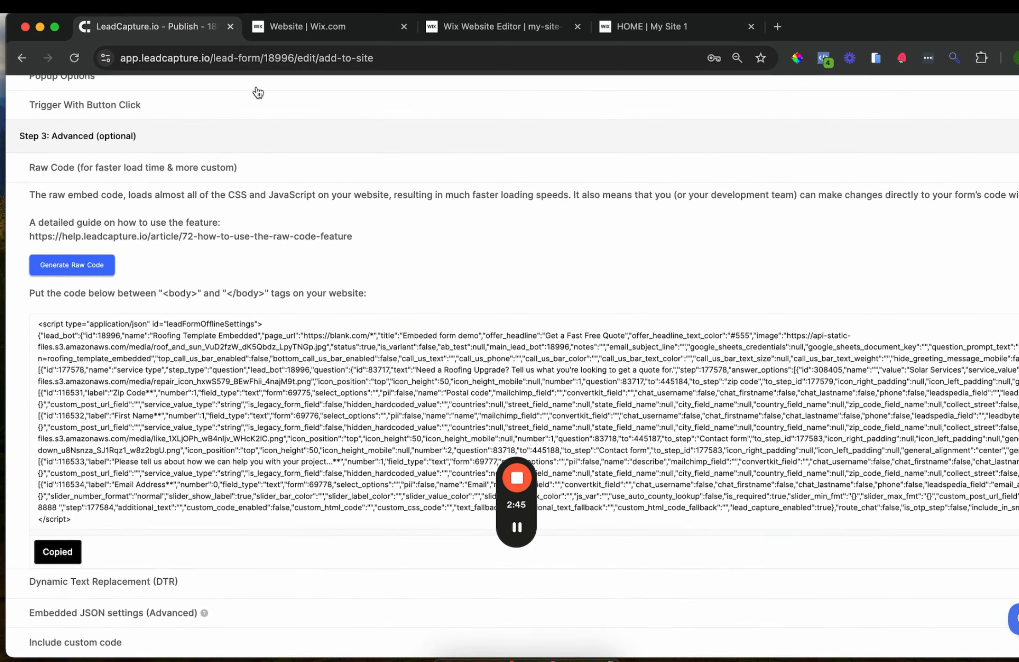
Dismiss the publish and mobile prompts and select the embedded HTML form element
{"action": "left_click", "coordinate": [465, 29]}
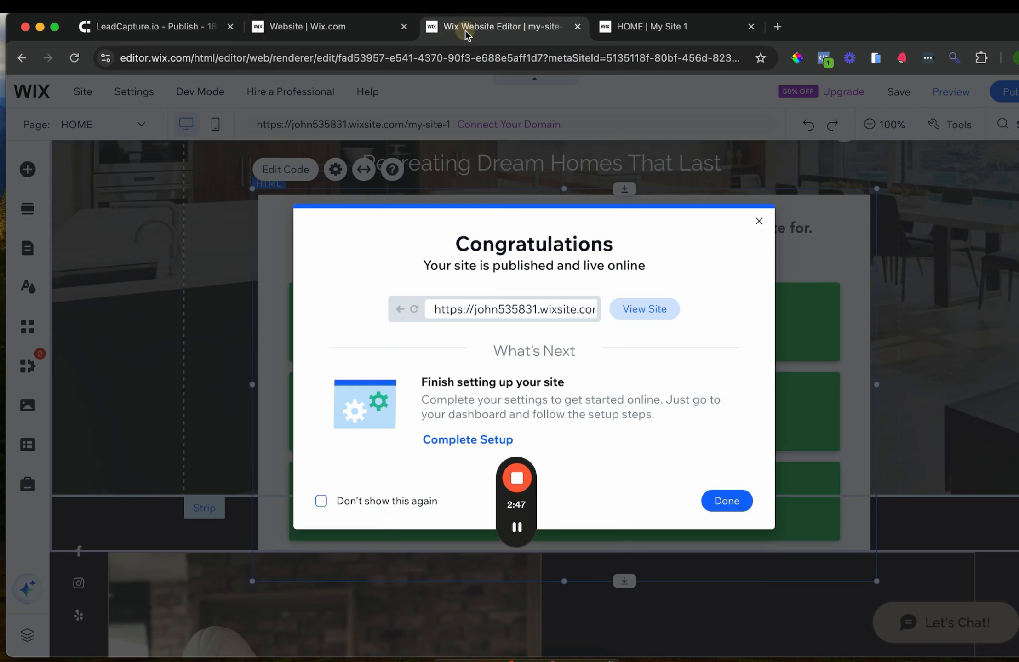
{"action": "left_click", "coordinate": [762, 223]}
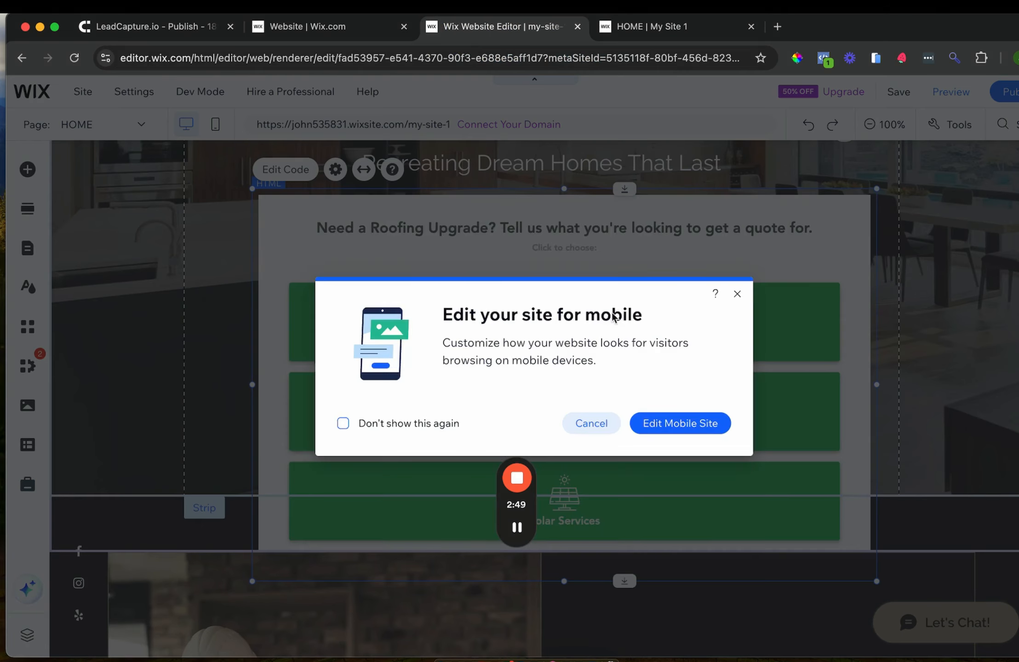
{"action": "left_click", "coordinate": [737, 292]}
{"action": "left_click", "coordinate": [637, 252]}
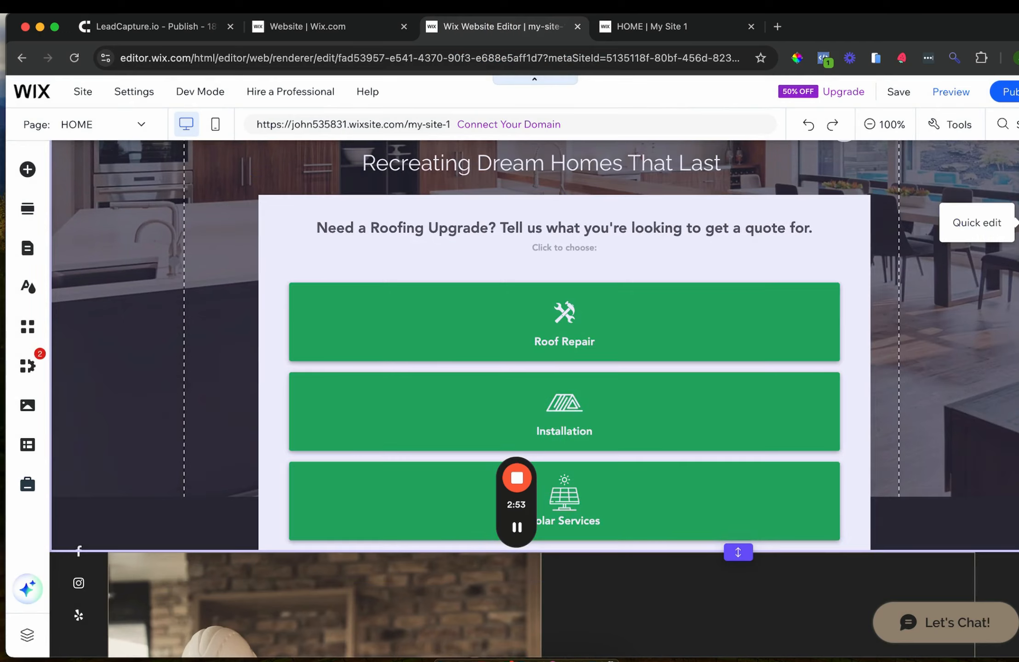
{"action": "left_click", "coordinate": [1014, 222]}
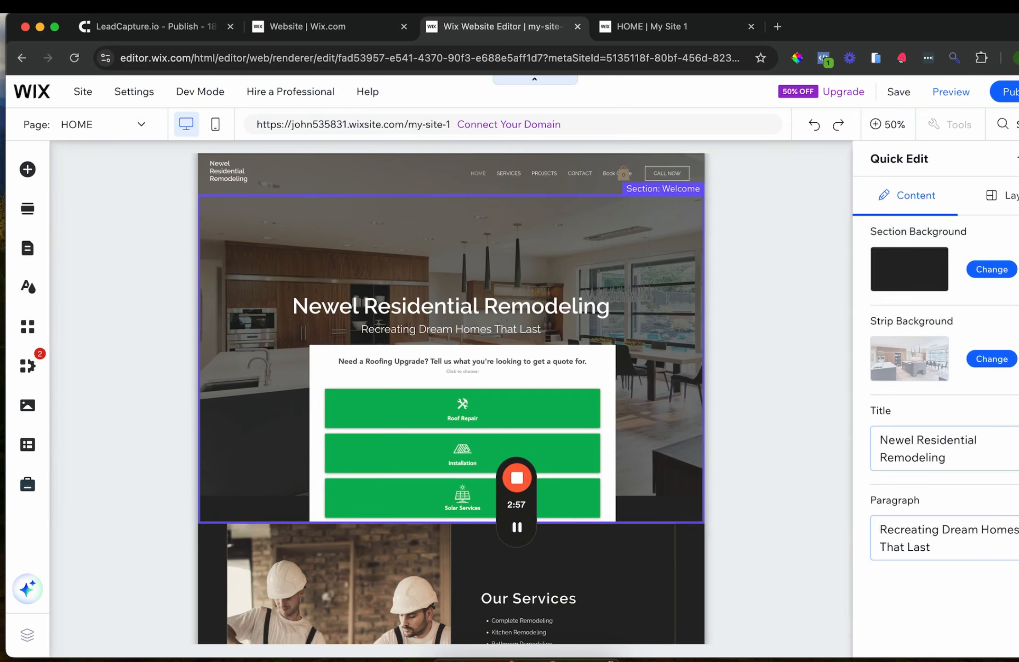
{"action": "left_click", "coordinate": [1018, 159]}
{"action": "left_click", "coordinate": [351, 473]}
{"action": "scroll", "coordinate": [630, 448], "scroll_direction": "down", "scroll_amount": 3}
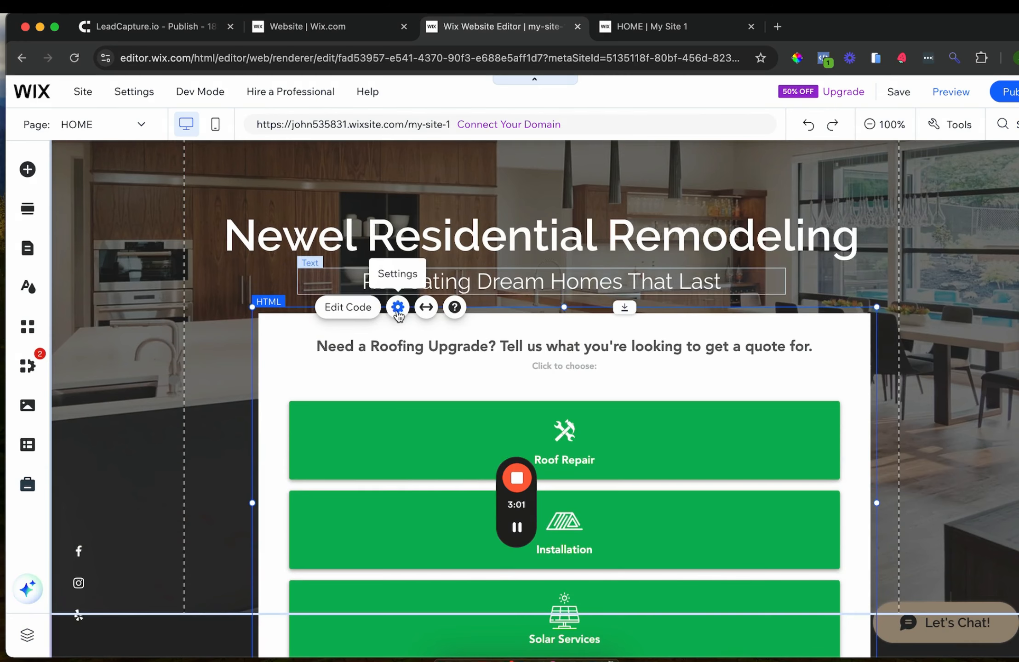
Put the pixel script and raw form code on a new line, update, republish, and view live
{"action": "left_click", "coordinate": [398, 307]}
{"action": "key", "text": "super+v"}
{"action": "left_click", "coordinate": [954, 416]}
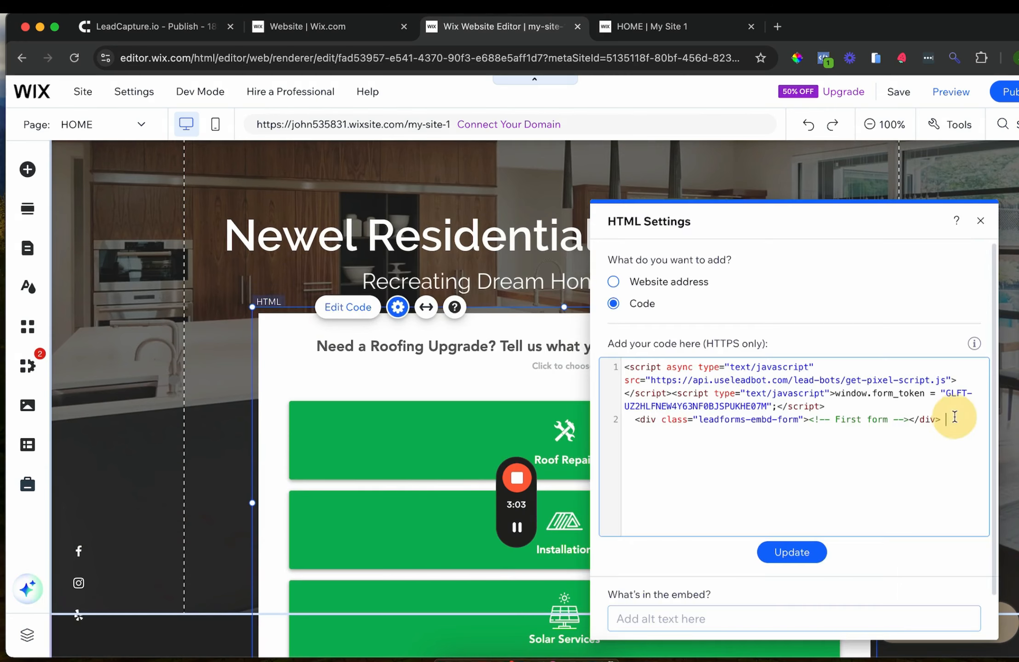
{"action": "key", "text": "Return"}
{"action": "key", "text": "super+v"}
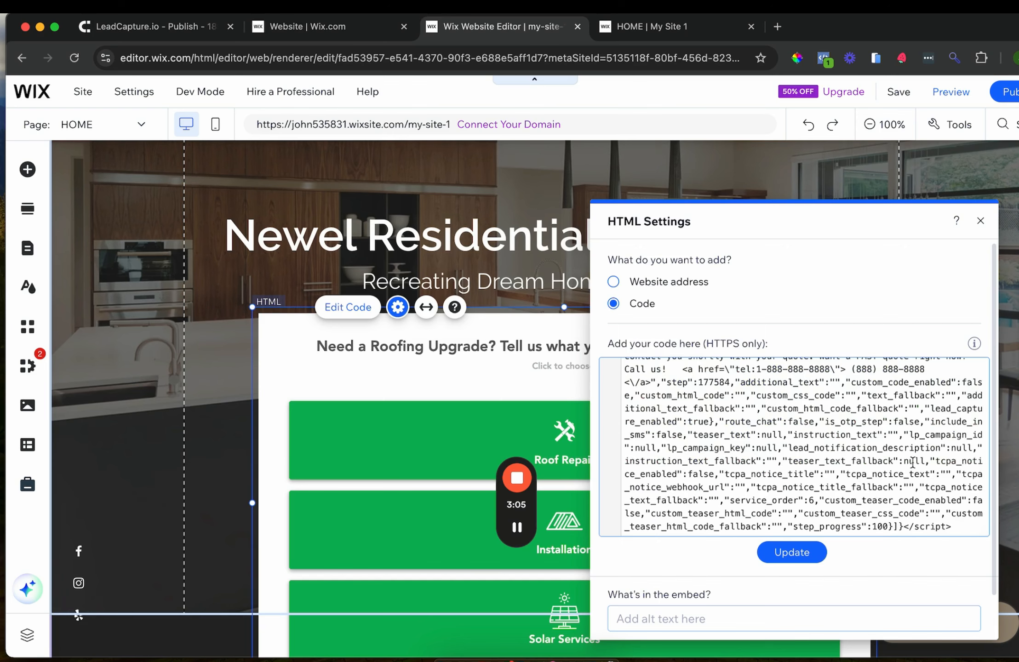
{"action": "scroll", "coordinate": [835, 589], "scroll_direction": "down", "scroll_amount": 2}
{"action": "left_click", "coordinate": [792, 507]}
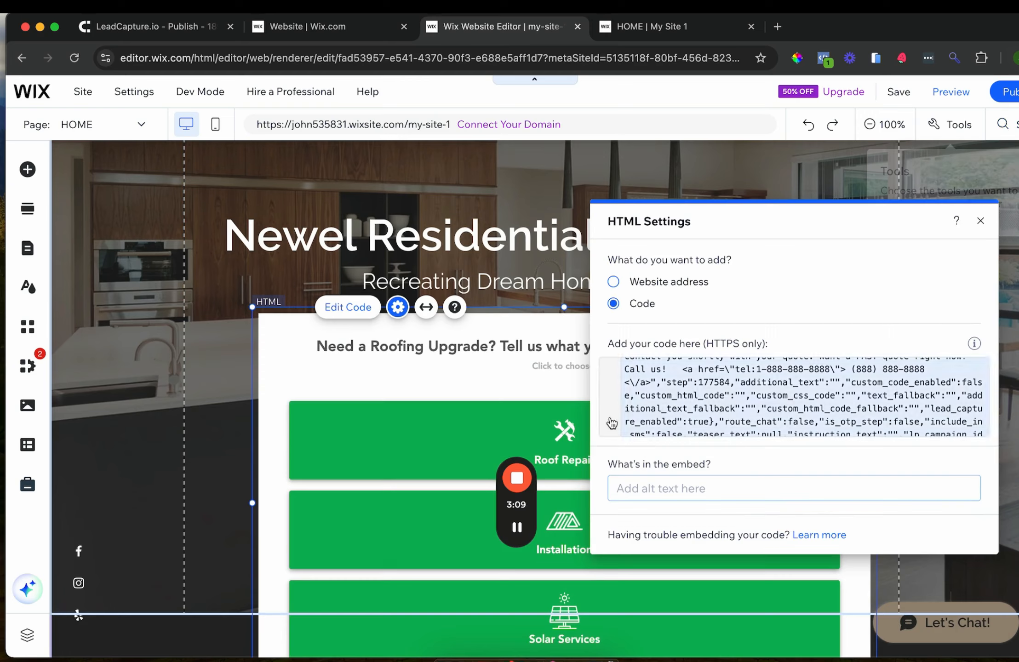
{"action": "left_click", "coordinate": [1010, 96]}
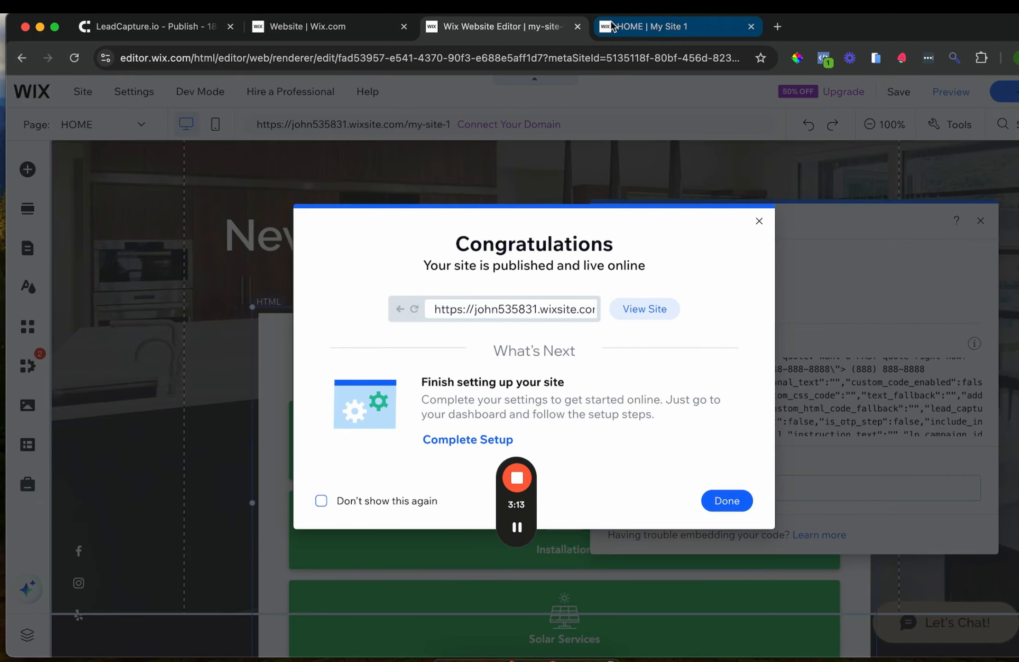
{"action": "left_click", "coordinate": [653, 26]}
Reload the live homepage and choose Roof Repair in the form to reach the zip code question
{"action": "left_click", "coordinate": [442, 58]}
{"action": "key", "text": "Return"}
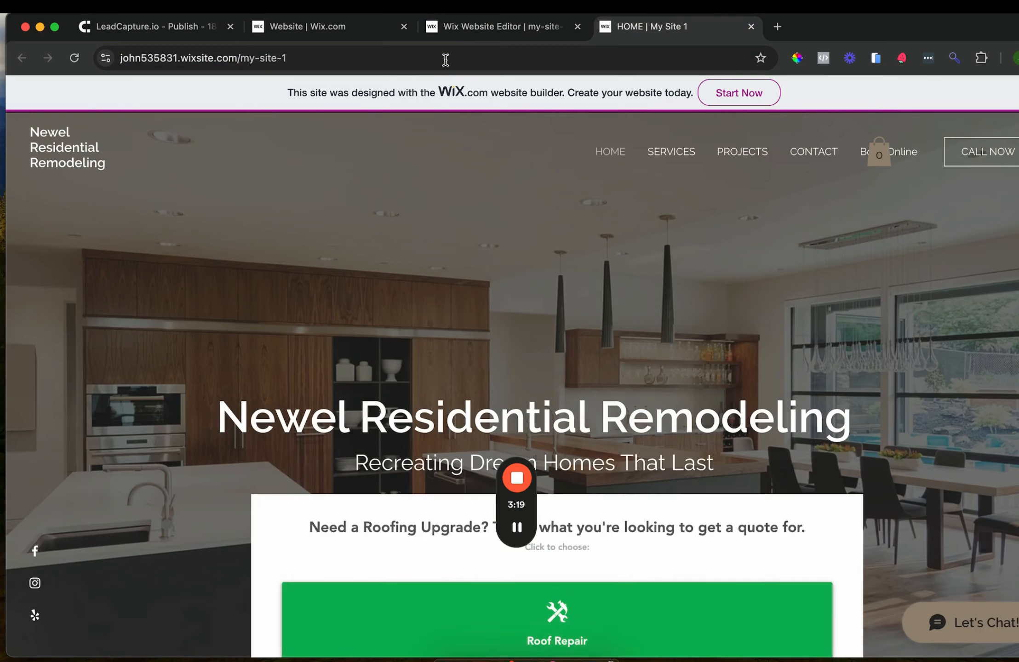
{"action": "scroll", "coordinate": [382, 276], "scroll_direction": "down", "scroll_amount": 5}
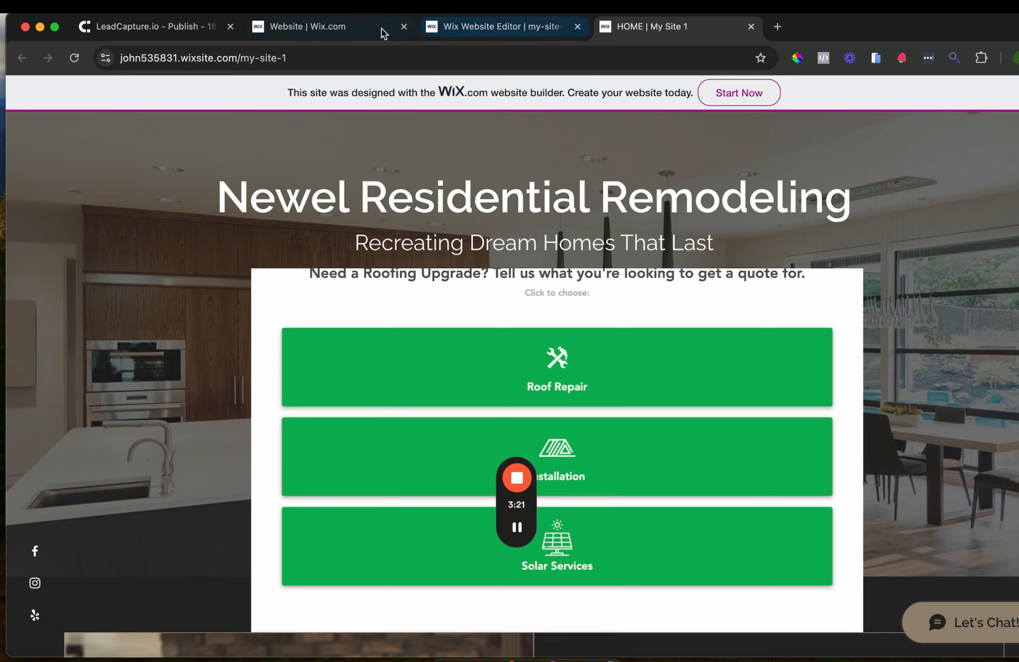
{"action": "left_click", "coordinate": [518, 528]}
{"action": "left_click", "coordinate": [370, 388]}
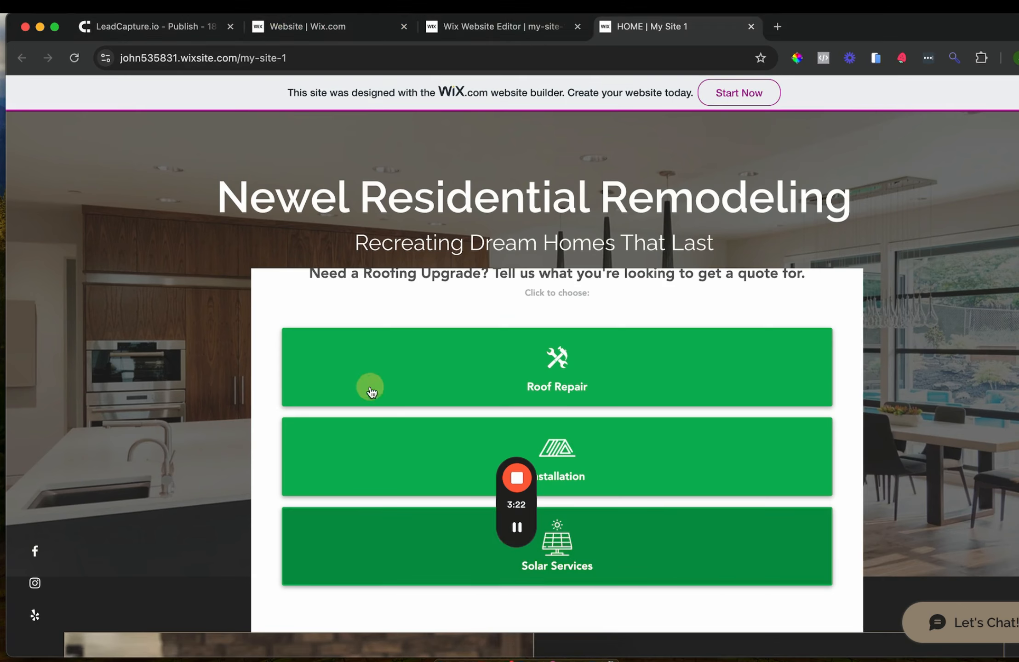
{"action": "left_click", "coordinate": [378, 366]}
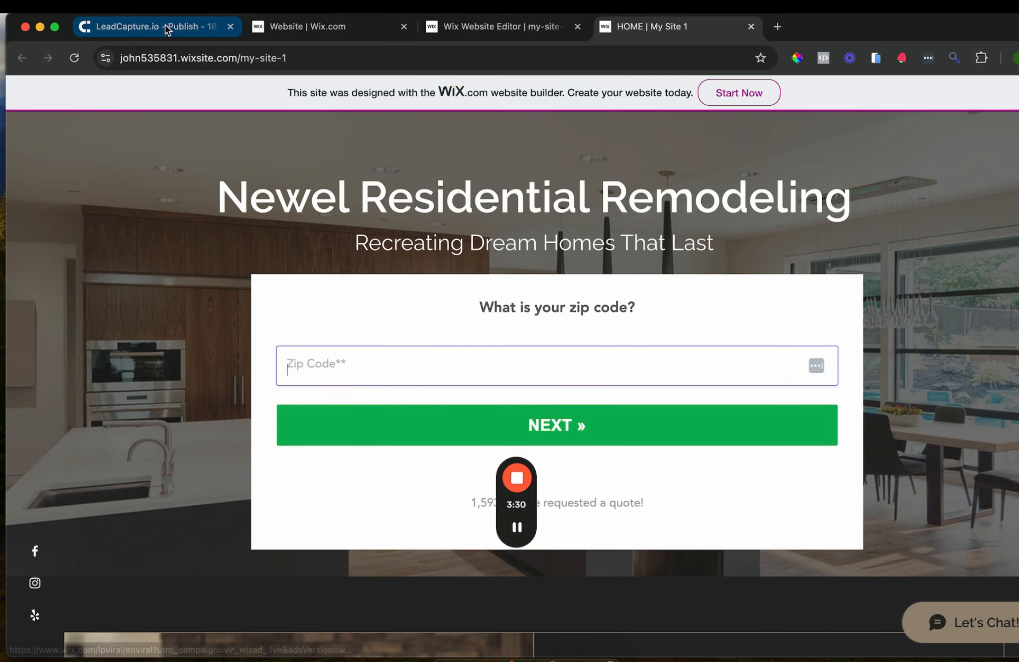
{"action": "left_click", "coordinate": [335, 28]}
Dismiss the editor's Congratulations dialog, then return to LeadCapture.io's form Settings page
{"action": "left_click", "coordinate": [453, 27]}
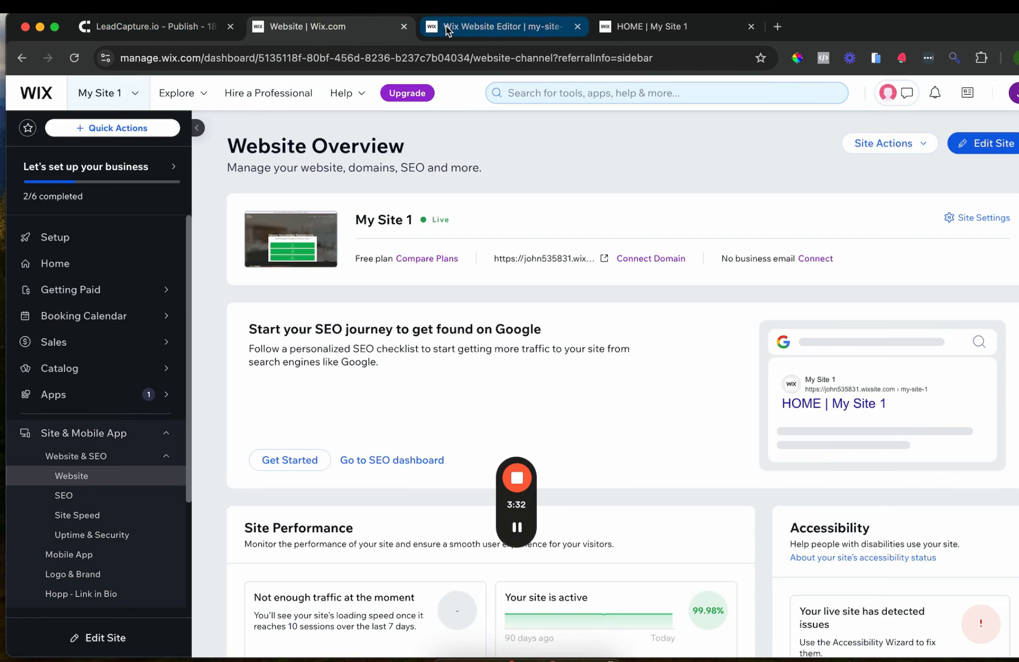
{"action": "left_click", "coordinate": [760, 221]}
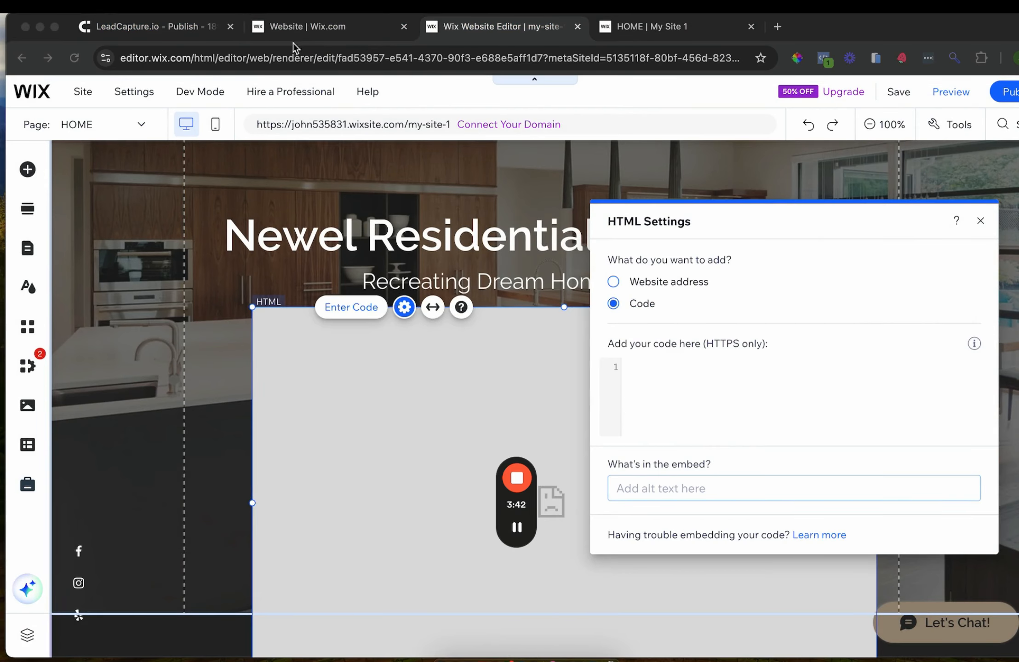
{"action": "left_click", "coordinate": [130, 28]}
{"action": "scroll", "coordinate": [365, 207], "scroll_direction": "up", "scroll_amount": 10}
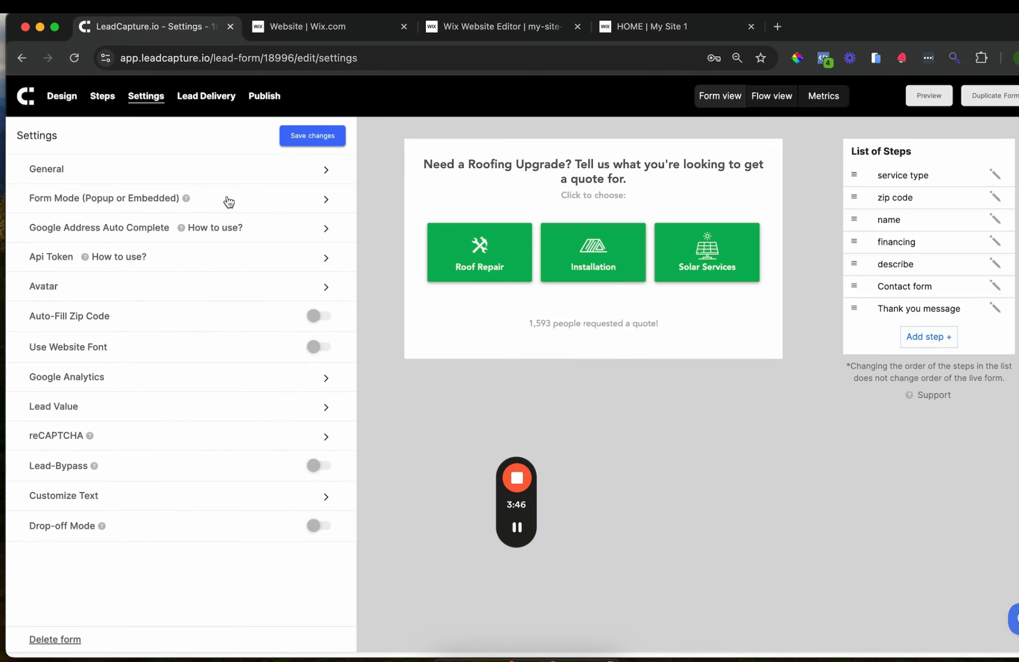
Switch the roofing form's mode to Popup and save the change
{"action": "left_click", "coordinate": [260, 202]}
{"action": "left_click", "coordinate": [222, 242]}
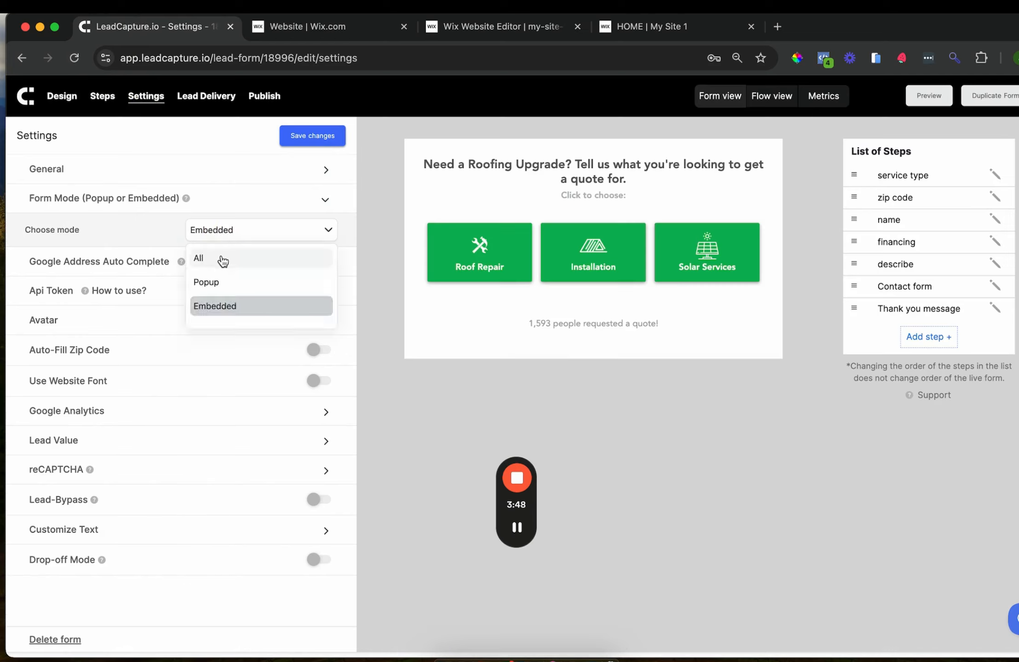
{"action": "left_click", "coordinate": [207, 282]}
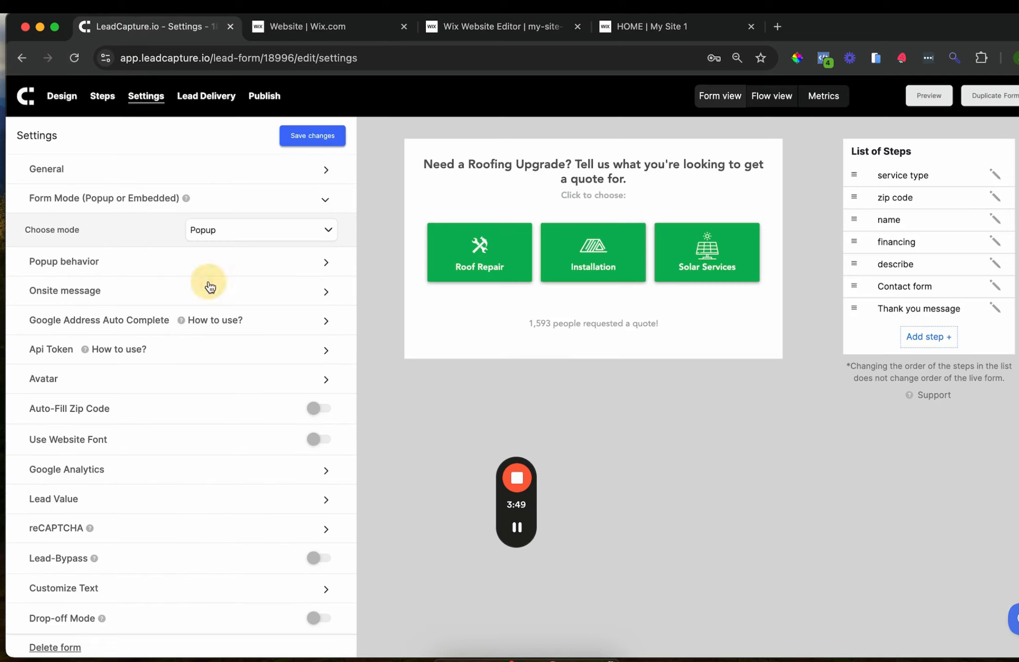
{"action": "left_click", "coordinate": [312, 137]}
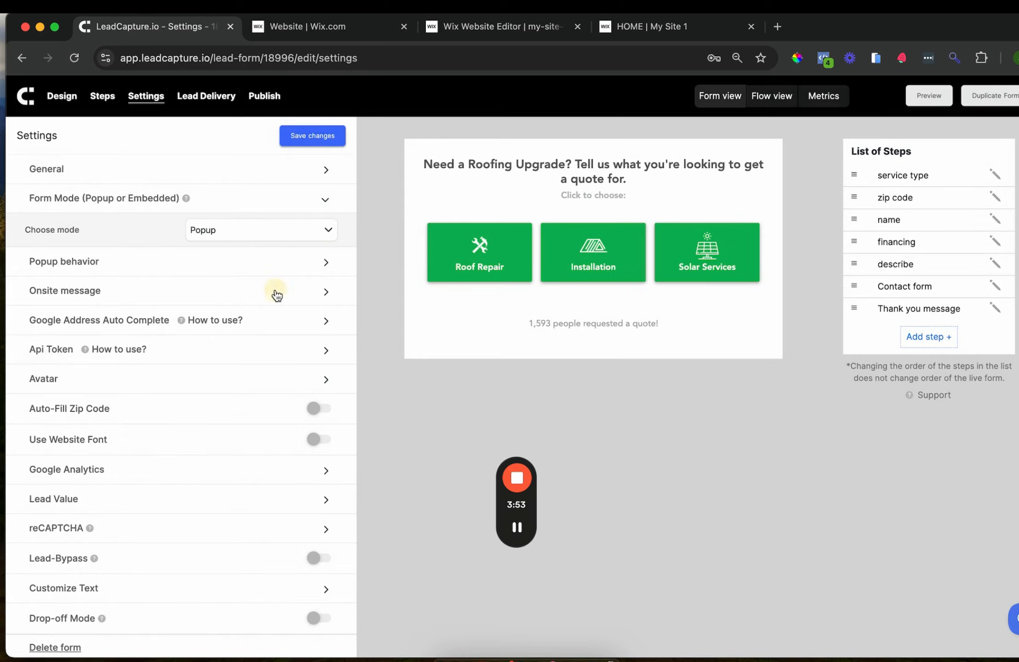
Expand the onsite quote message settings, save again, and go to the Add To Site publishing page
{"action": "left_click", "coordinate": [276, 291]}
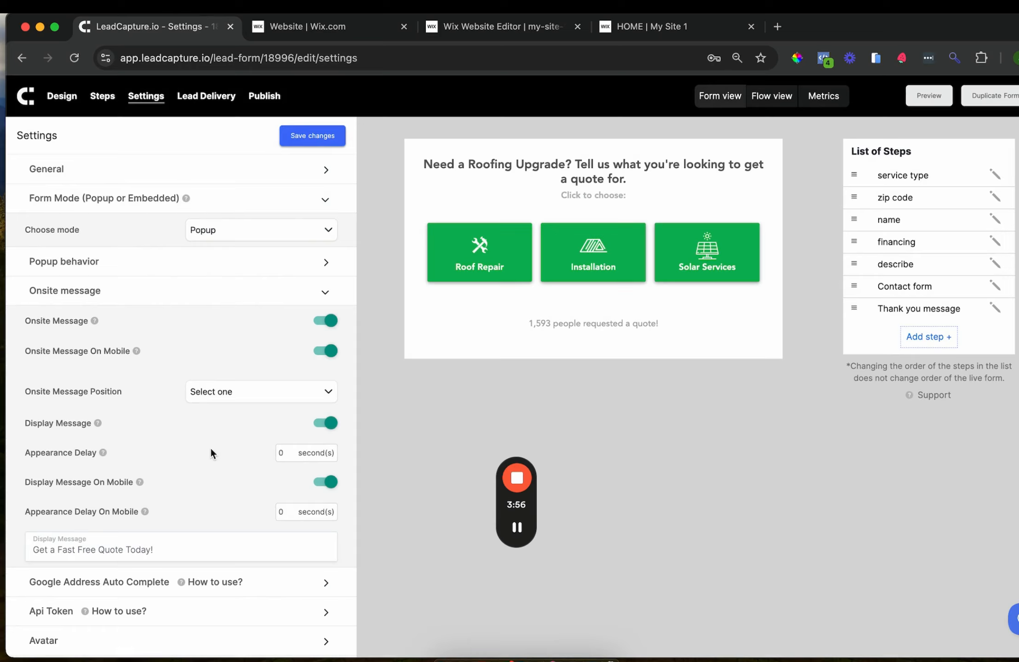
{"action": "left_click", "coordinate": [303, 138]}
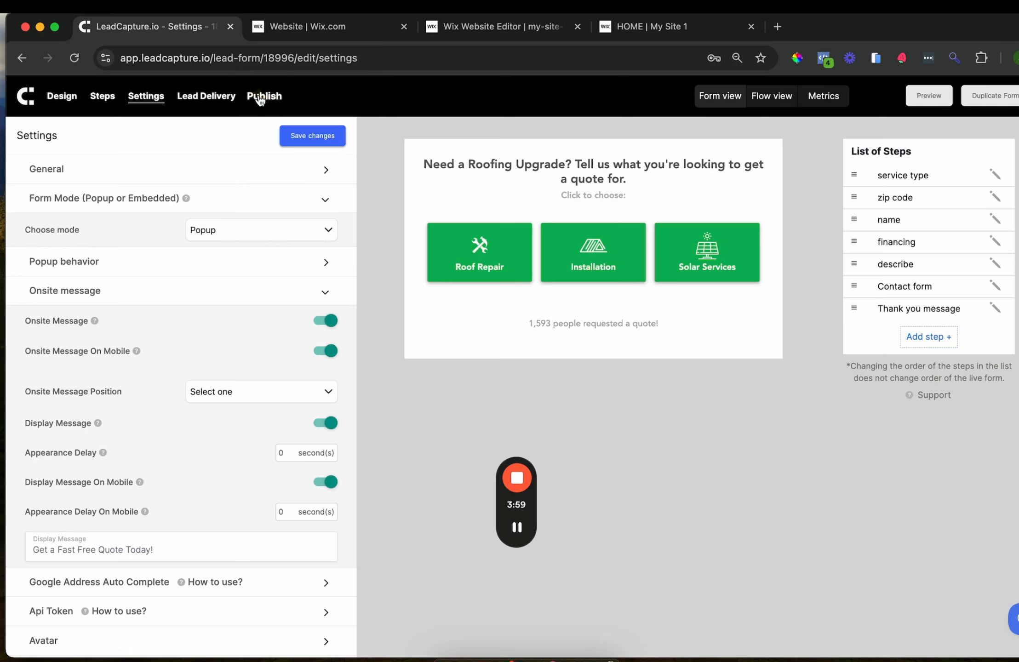
{"action": "left_click", "coordinate": [263, 97]}
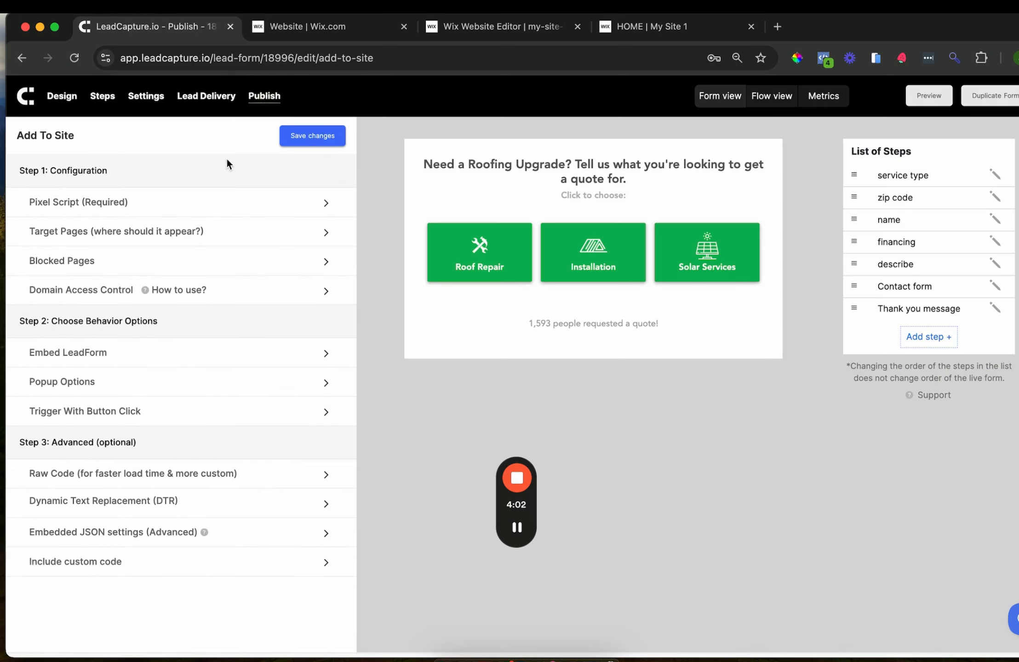
Copy the roofing form's Pixel Script and switch to the live 'HOME | My Site 1' tab
{"action": "left_click", "coordinate": [184, 211]}
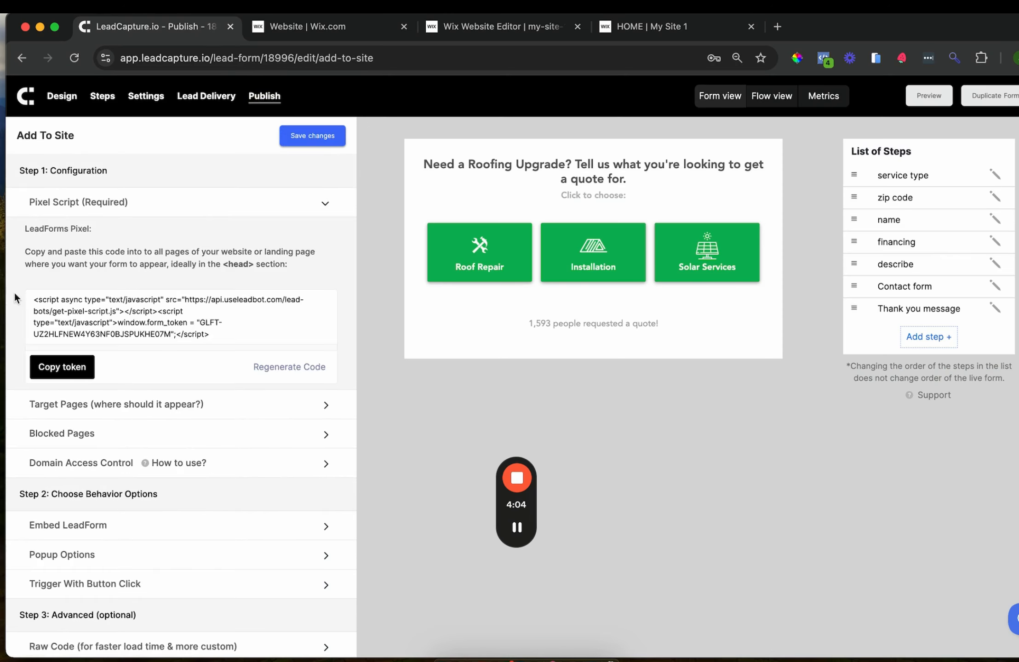
{"action": "left_click", "coordinate": [79, 368]}
{"action": "scroll", "coordinate": [124, 545], "scroll_direction": "down", "scroll_amount": 2}
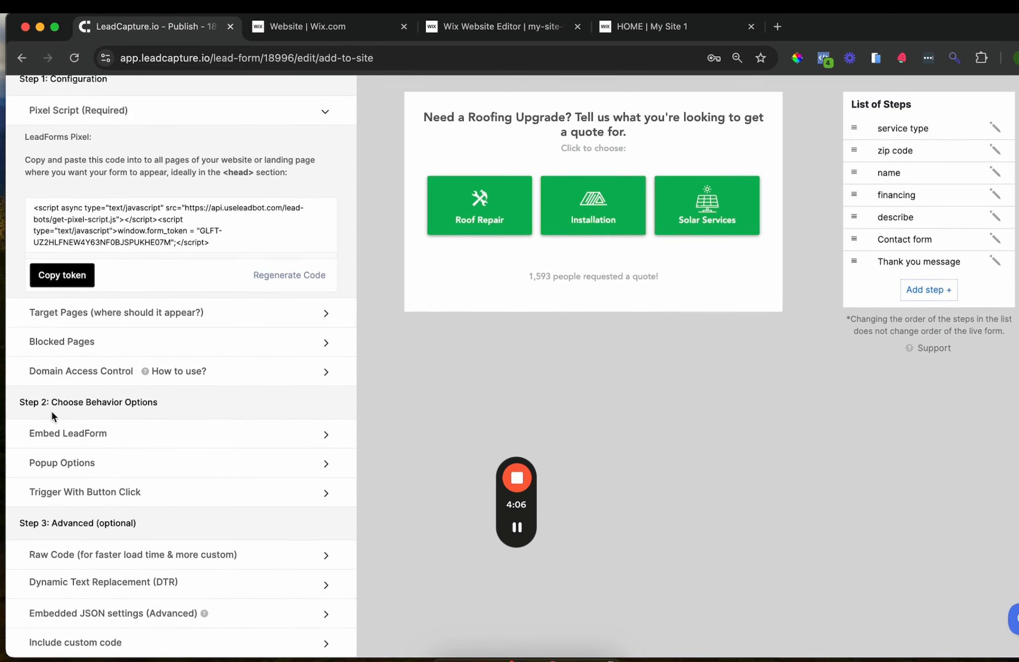
{"action": "left_click", "coordinate": [44, 282]}
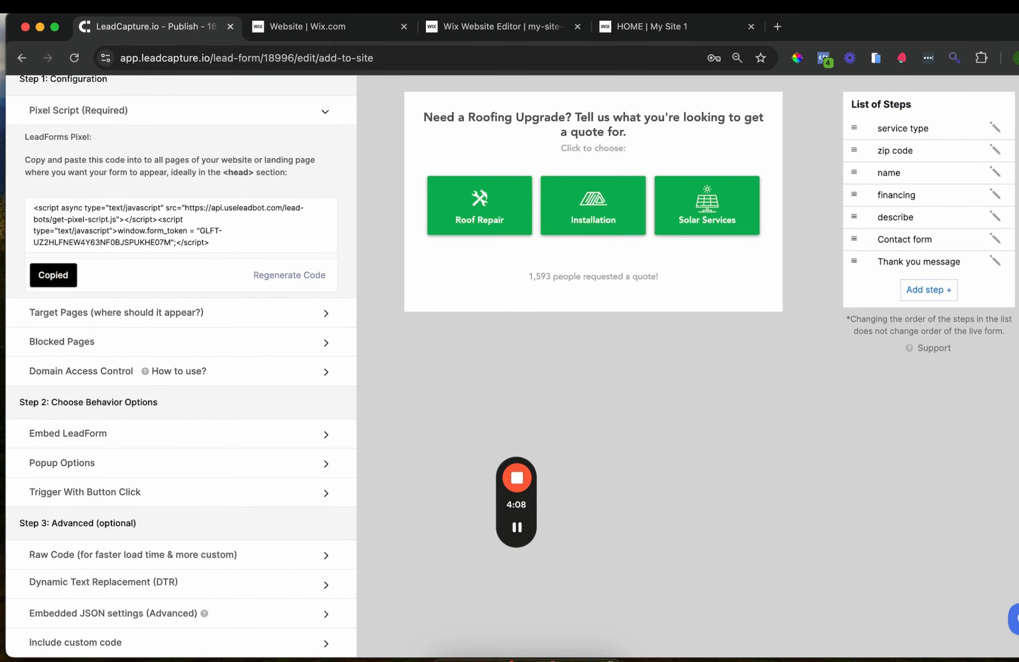
{"action": "left_click", "coordinate": [672, 31]}
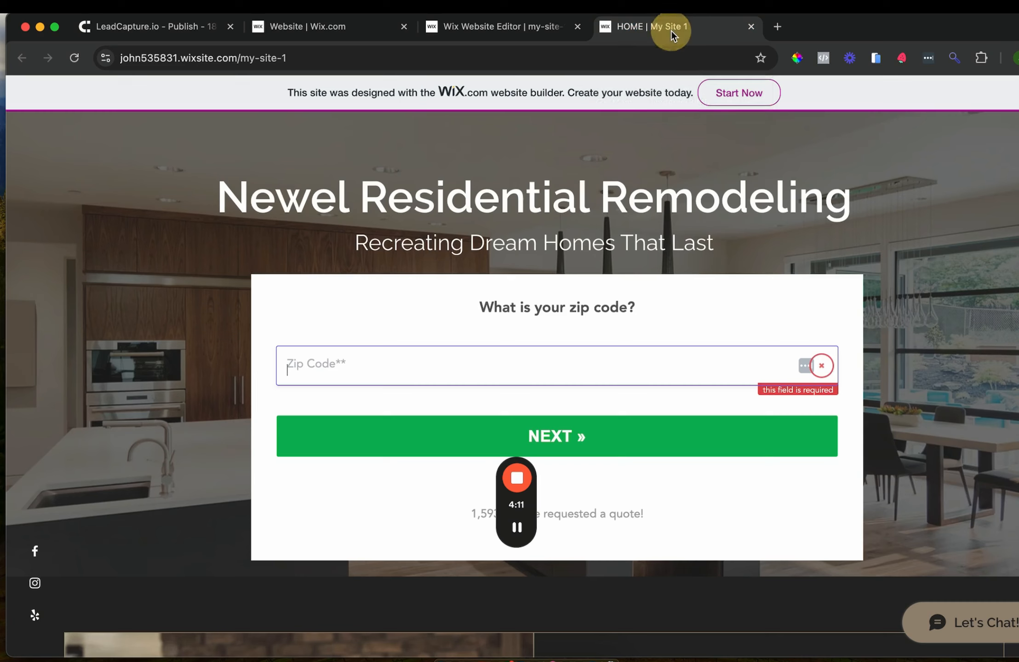
Paste the LeadCapture pixel script into the homepage HTML embed's code, update it, and publish the site
{"action": "left_click", "coordinate": [499, 27]}
{"action": "left_click", "coordinate": [737, 398]}
{"action": "key", "text": "super+v"}
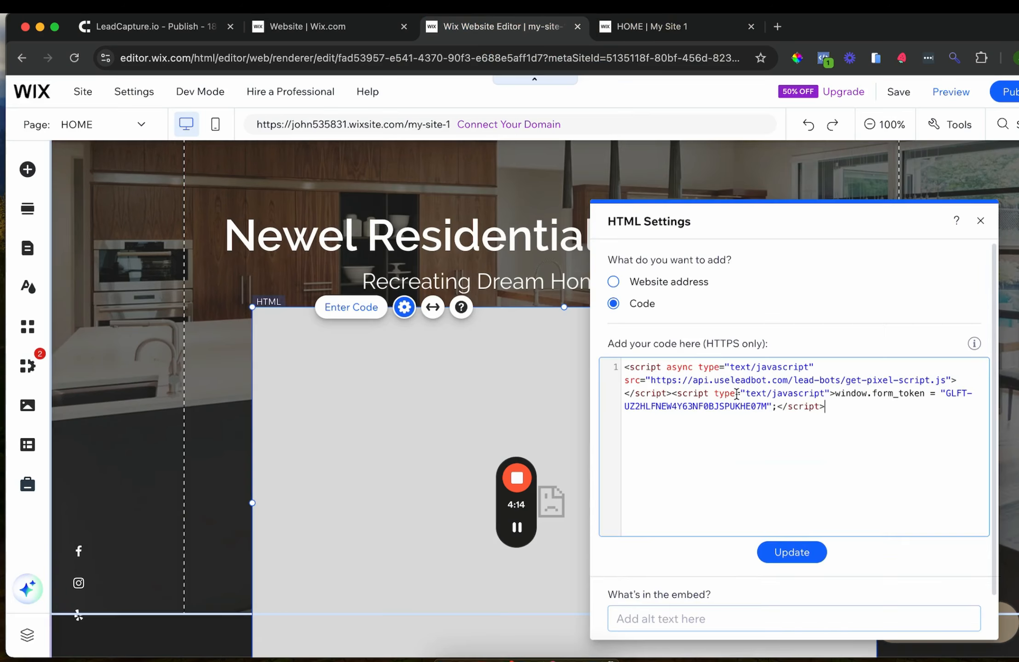
{"action": "left_click", "coordinate": [783, 554]}
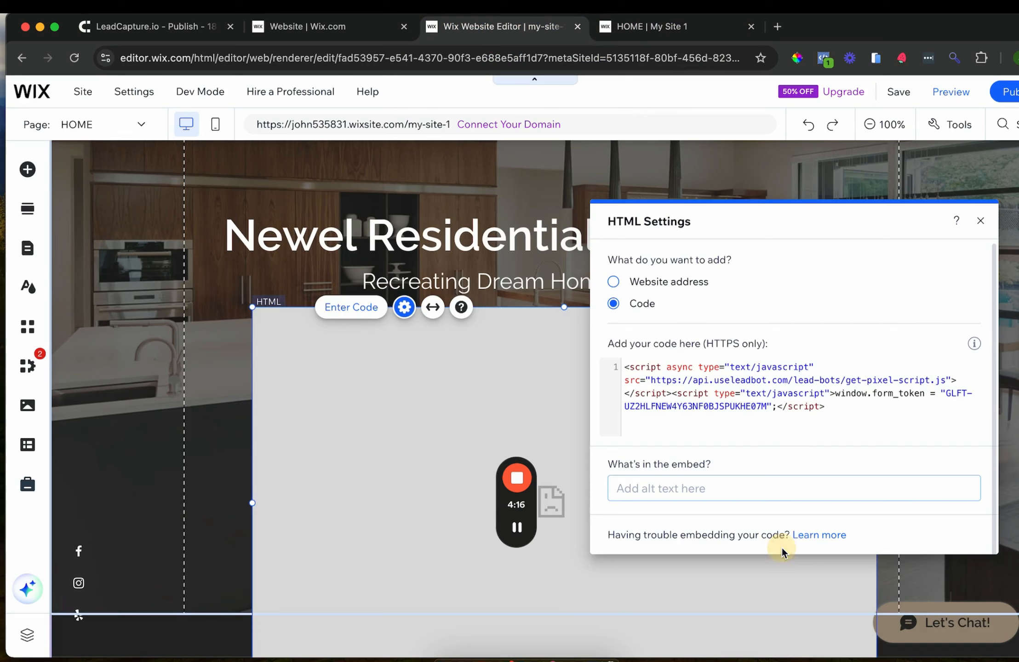
{"action": "left_click", "coordinate": [1015, 91]}
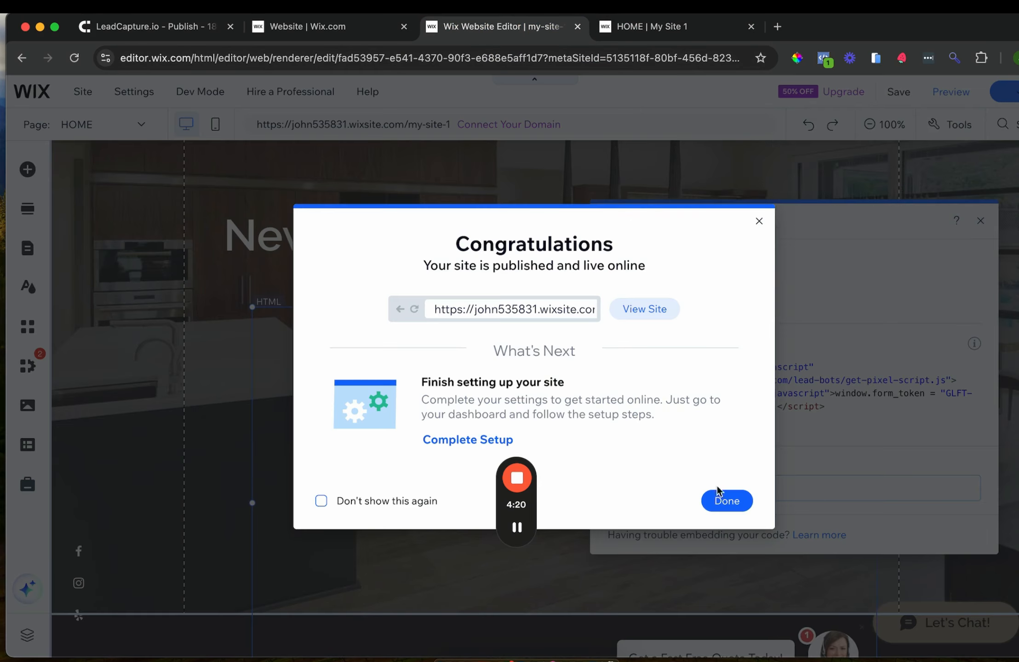
{"action": "left_click", "coordinate": [723, 497]}
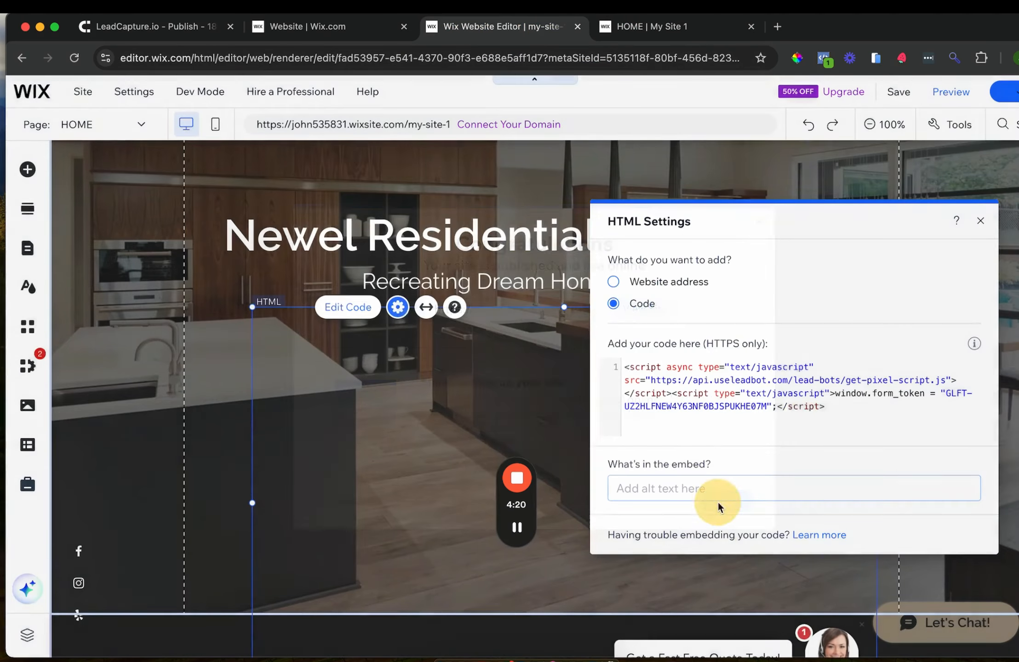
Reload the live homepage to confirm the 'Get a Fast Free Quote Today!' popup, then return to the editor
{"action": "left_click", "coordinate": [615, 33]}
{"action": "left_click", "coordinate": [308, 56]}
{"action": "key", "text": "Return"}
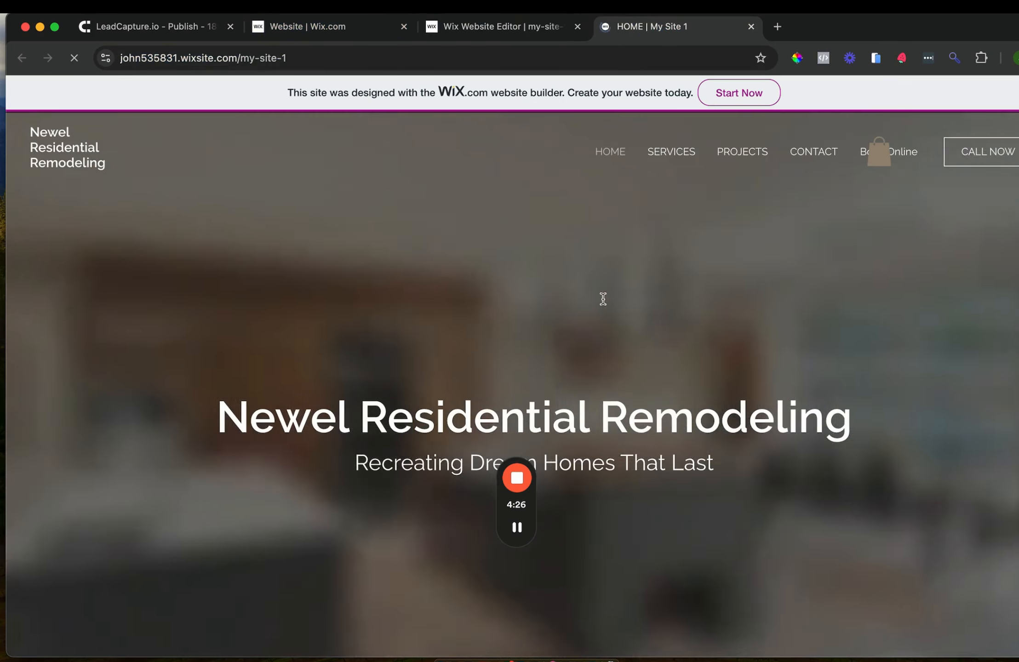
{"action": "scroll", "coordinate": [728, 420], "scroll_direction": "down", "scroll_amount": 10}
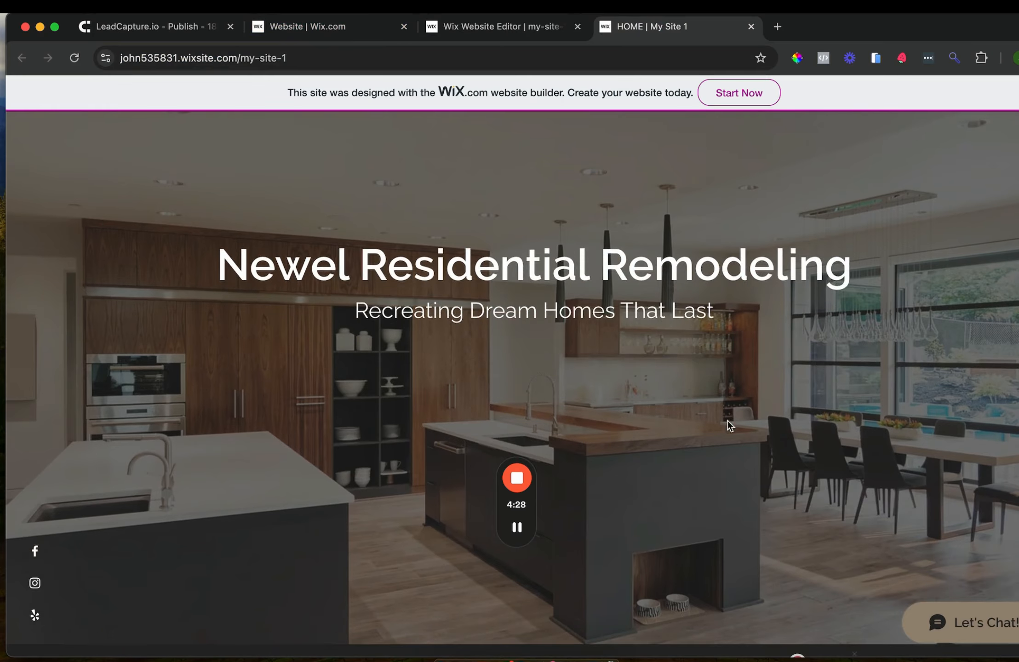
{"action": "scroll", "coordinate": [746, 437], "scroll_direction": "up", "scroll_amount": 3}
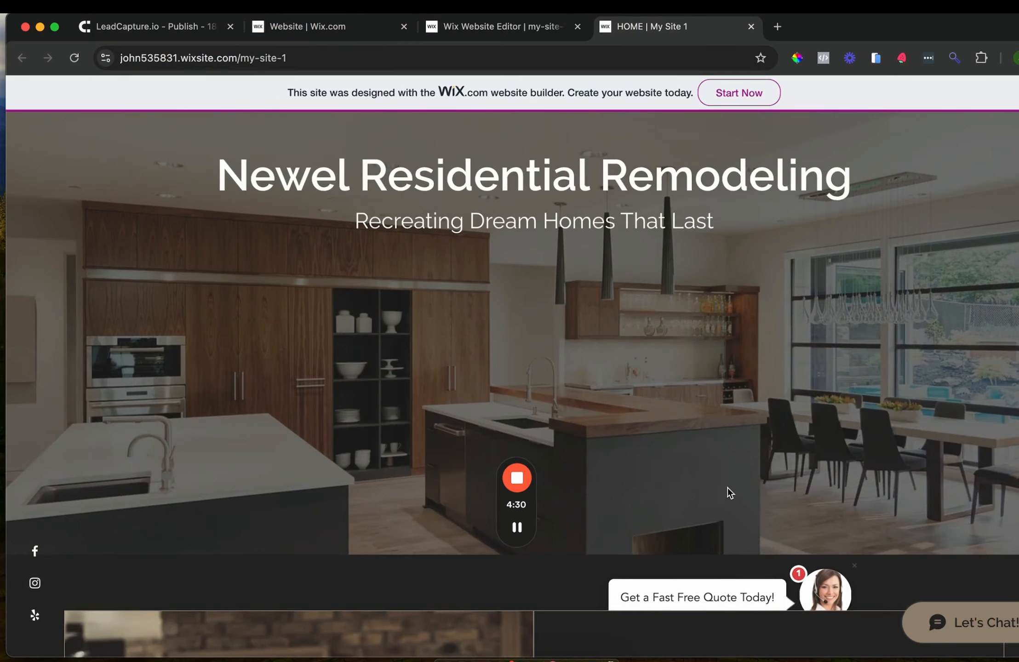
{"action": "scroll", "coordinate": [728, 492], "scroll_direction": "down", "scroll_amount": 3}
{"action": "scroll", "coordinate": [728, 491], "scroll_direction": "up", "scroll_amount": 3}
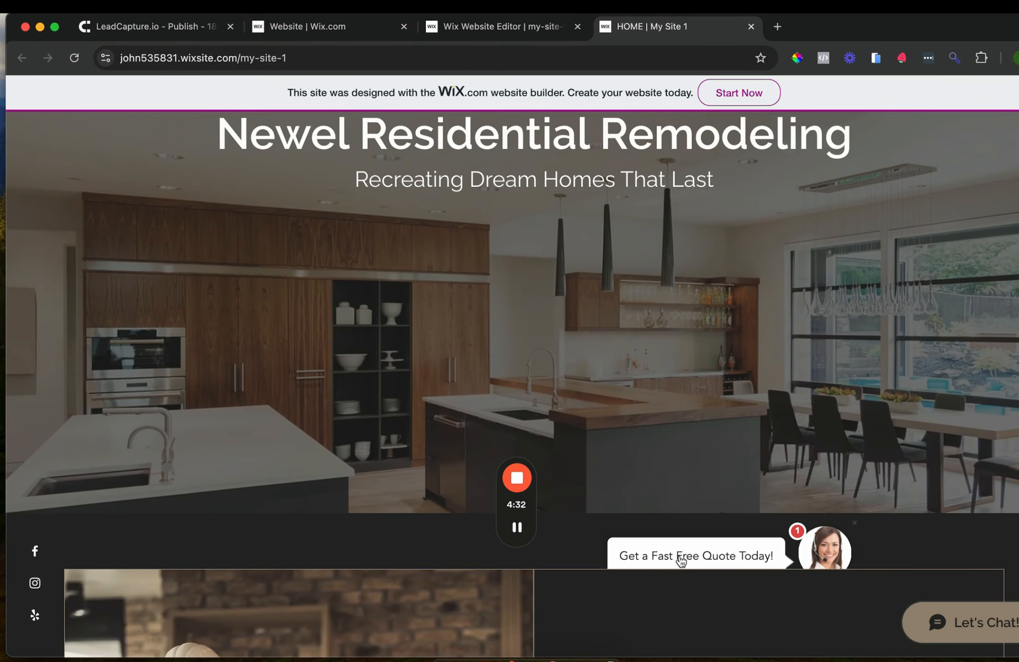
{"action": "left_click", "coordinate": [453, 27]}
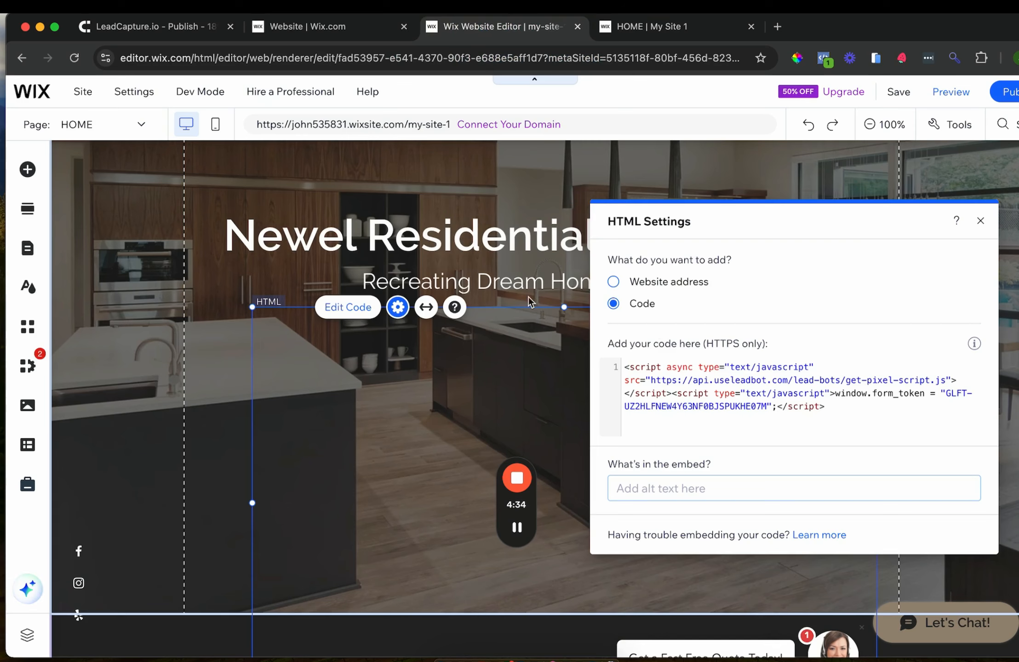
Close the HTML Settings panel and bring back LeadCapture.io's Add To Site page
{"action": "scroll", "coordinate": [394, 364], "scroll_direction": "down", "scroll_amount": 3}
{"action": "scroll", "coordinate": [395, 367], "scroll_direction": "up", "scroll_amount": 3}
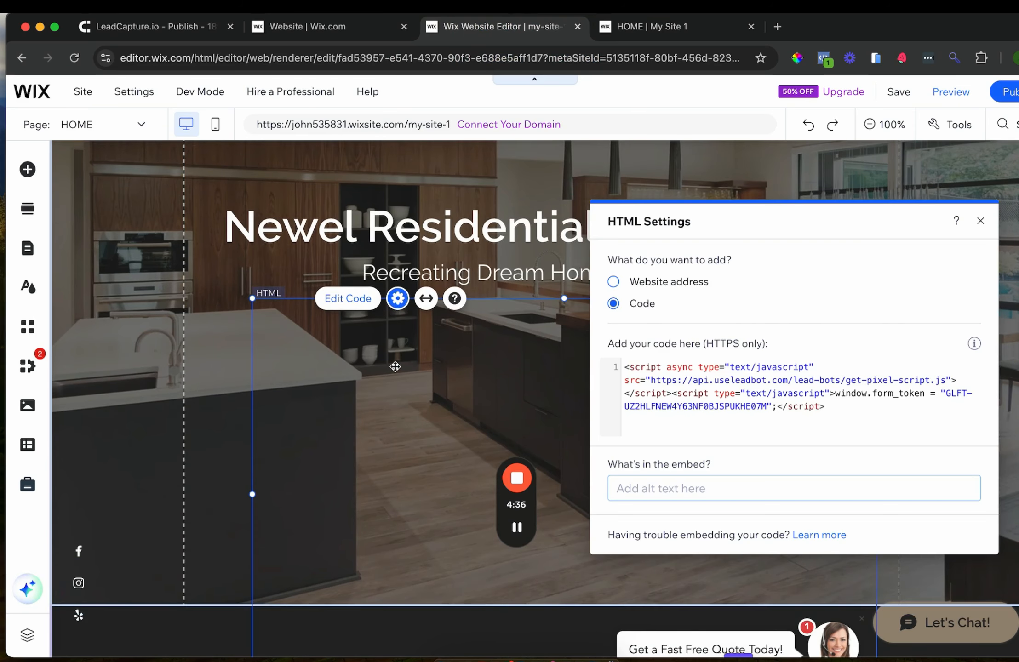
{"action": "left_click", "coordinate": [980, 221]}
{"action": "scroll", "coordinate": [672, 357], "scroll_direction": "down", "scroll_amount": 5}
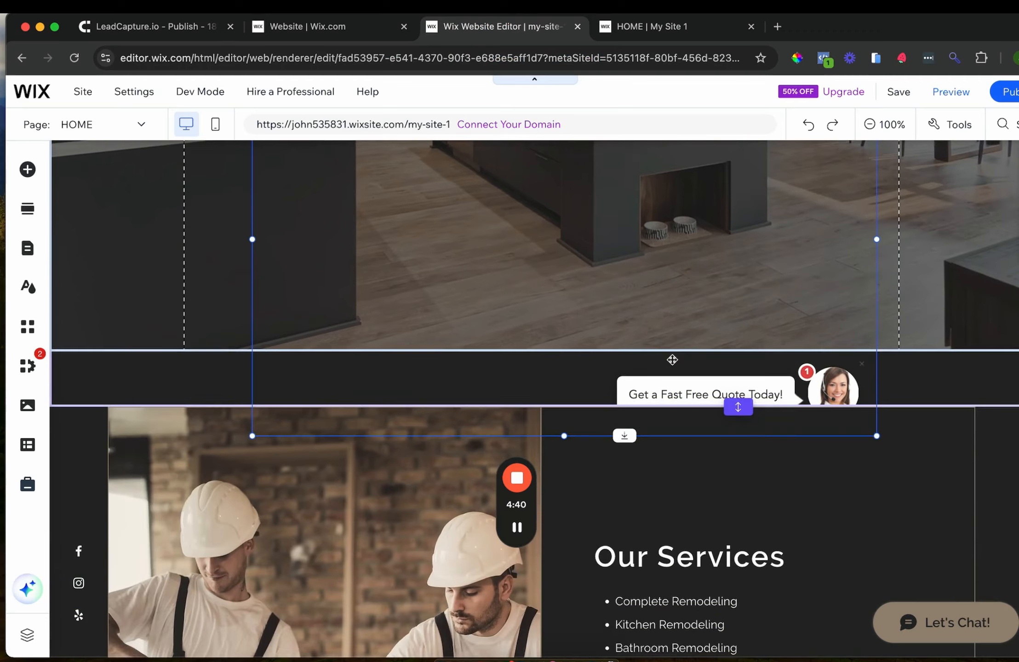
{"action": "scroll", "coordinate": [672, 359], "scroll_direction": "up", "scroll_amount": 4}
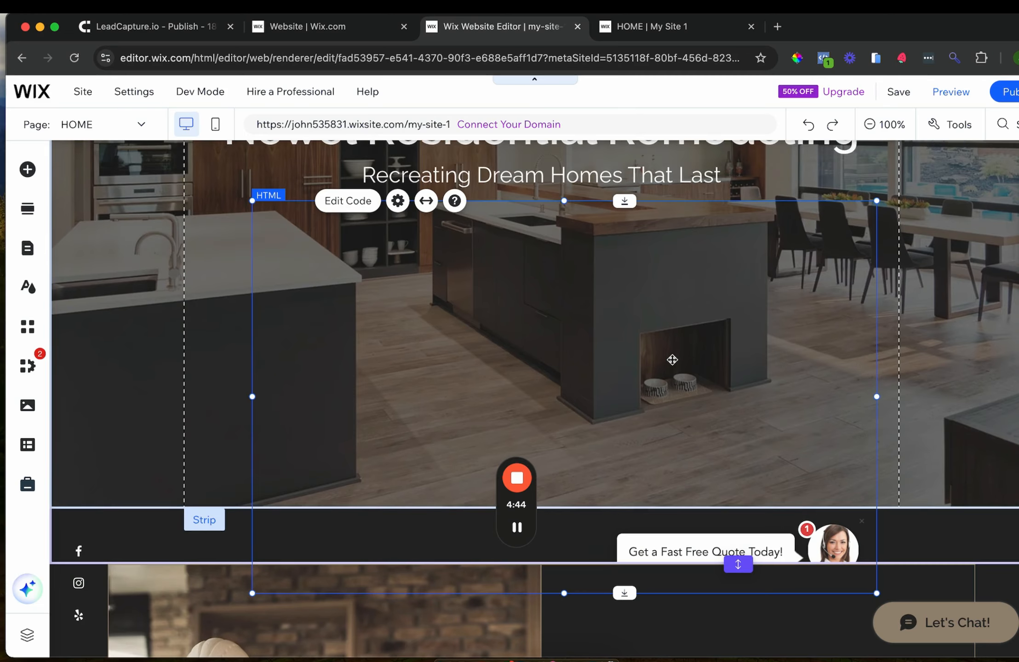
{"action": "left_click", "coordinate": [174, 27]}
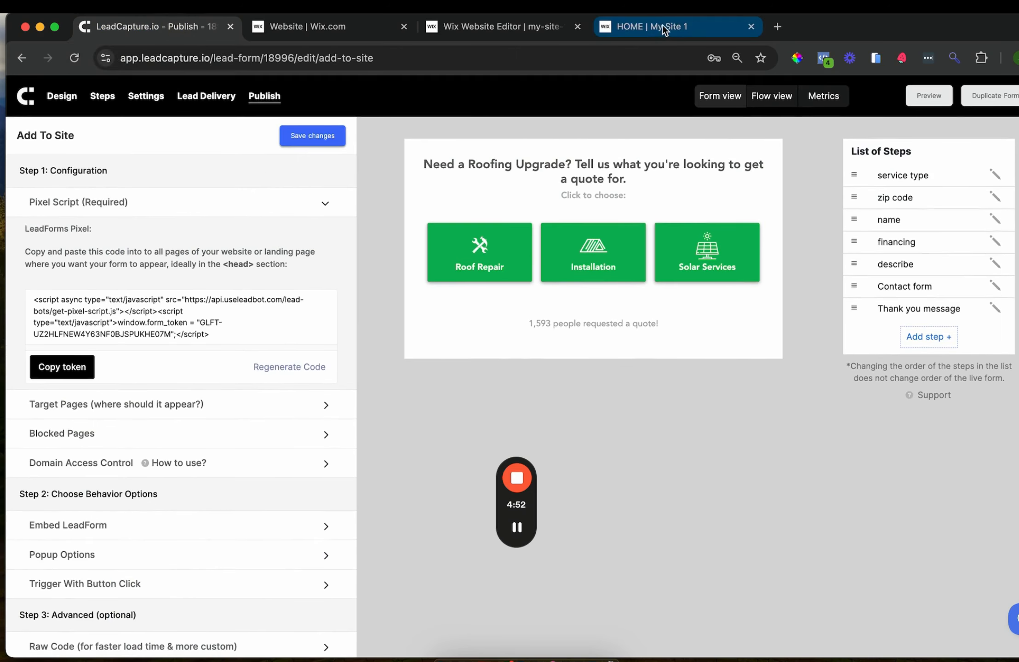
Highlight the form token string inside the Pixel Script code box
{"action": "left_click_drag", "start_coordinate": [34, 334], "coordinate": [171, 334]}
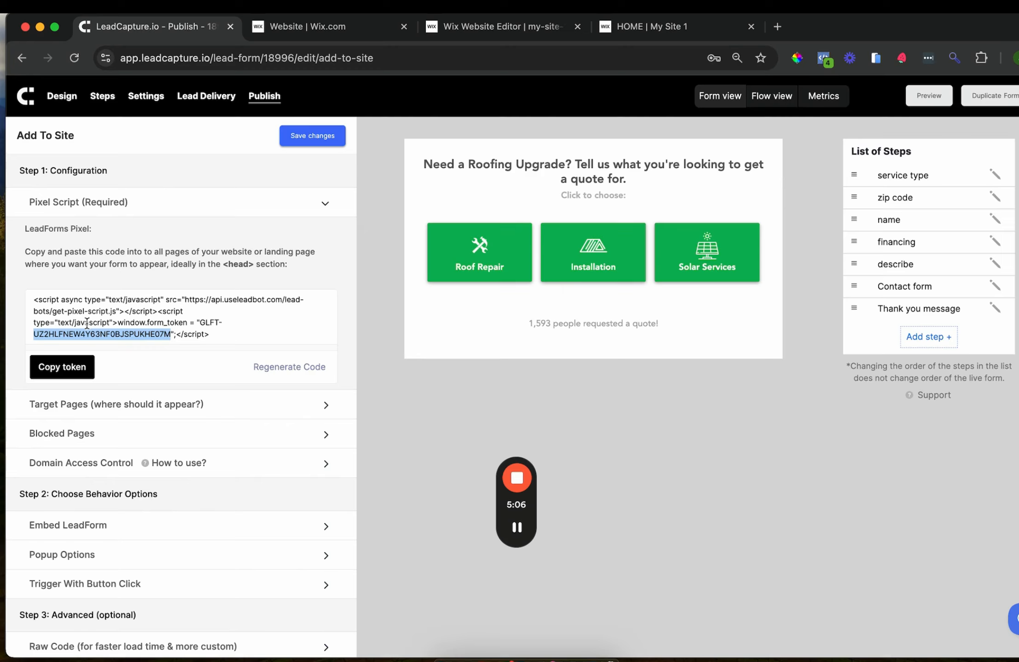
{"action": "left_click", "coordinate": [32, 334]}
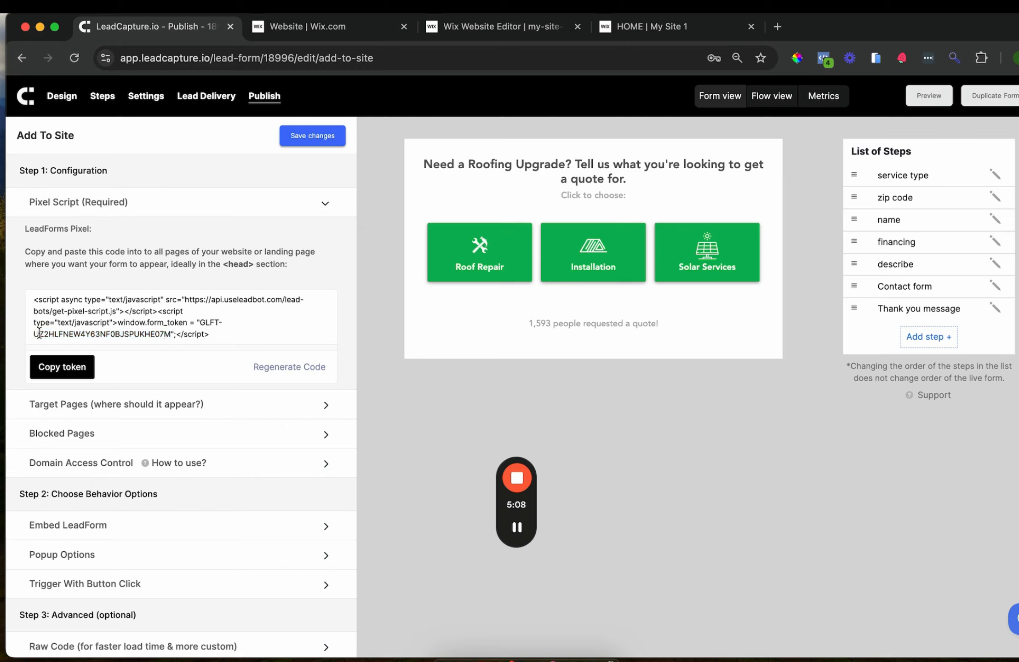
{"action": "left_click_drag", "start_coordinate": [32, 335], "coordinate": [165, 333]}
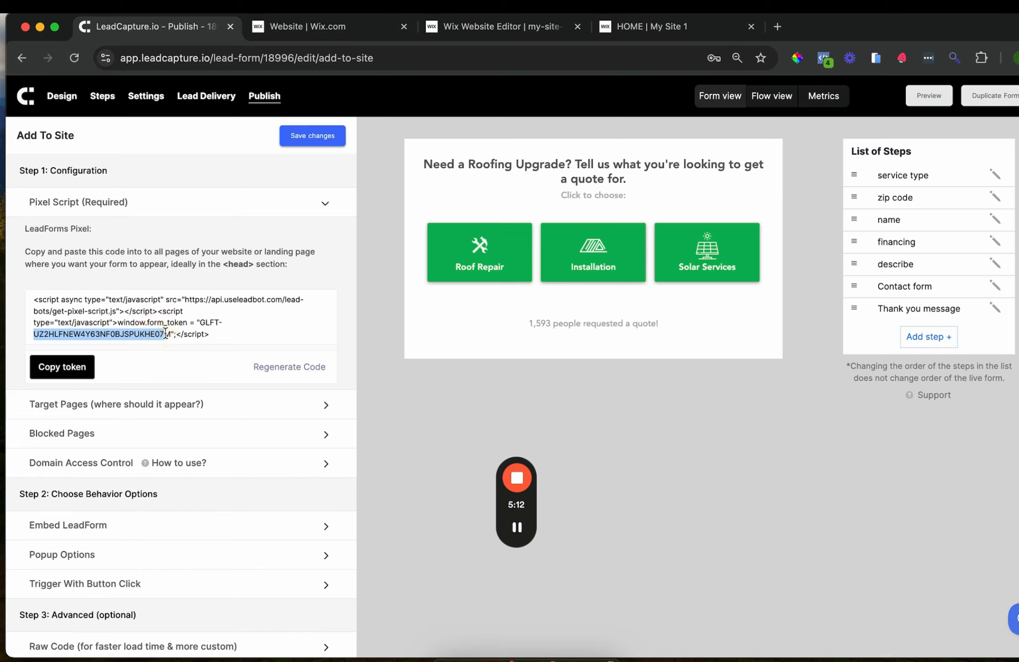